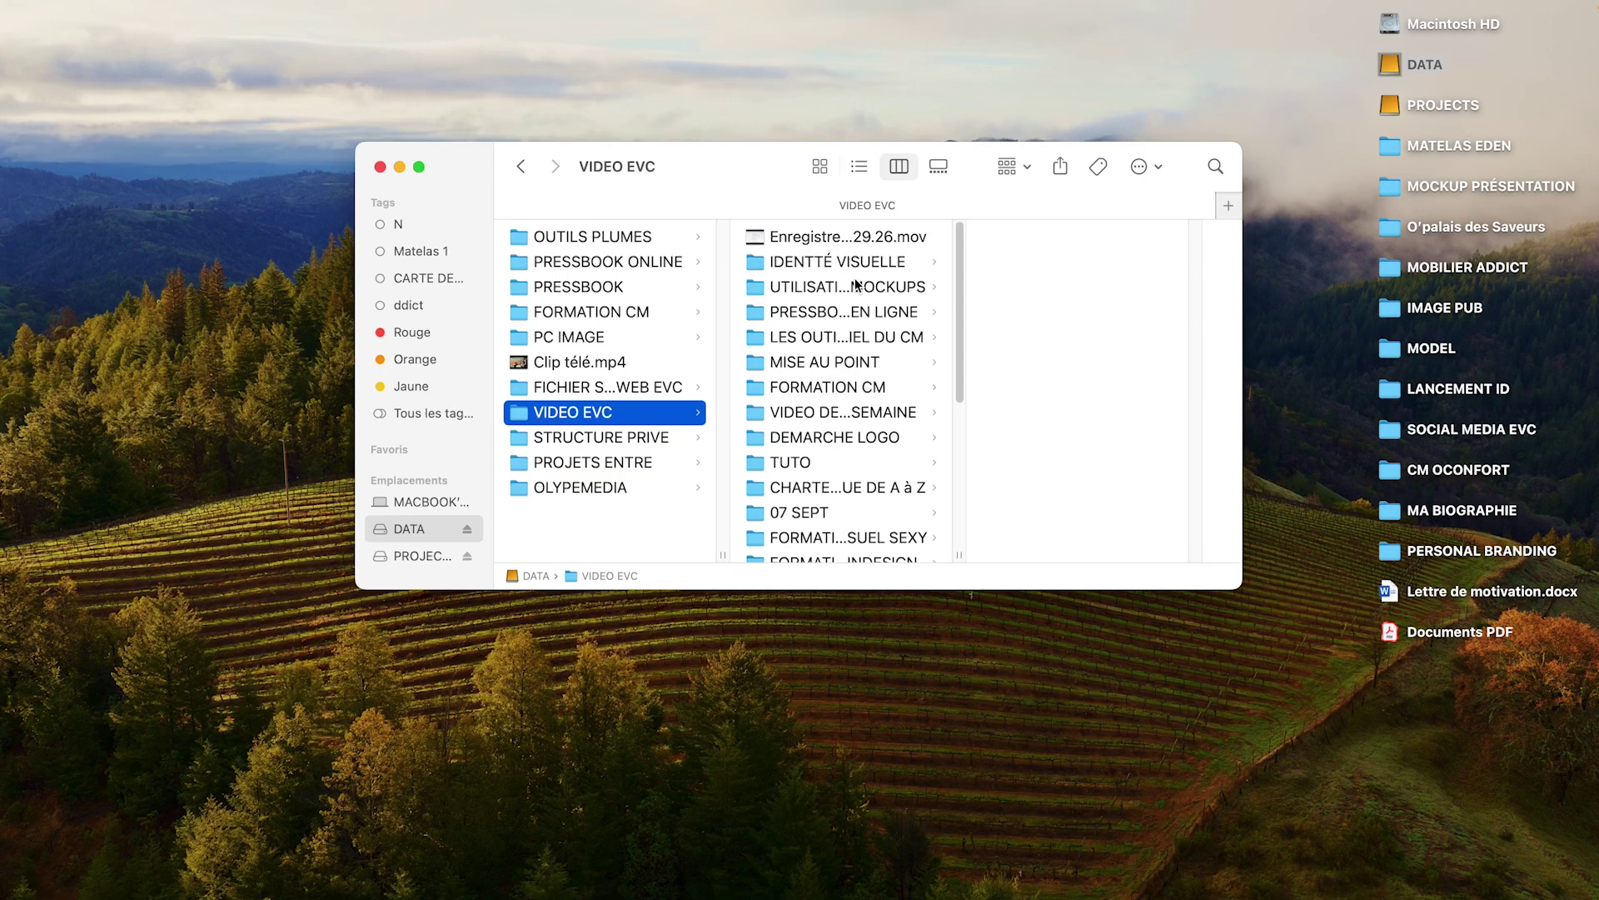
- Open the VISUELS folder inside PRESSBOOK EN LIGNE and enlarge the file window to full screen
{"action": "left_click", "coordinate": [883, 313]}
{"action": "left_click", "coordinate": [1058, 236]}
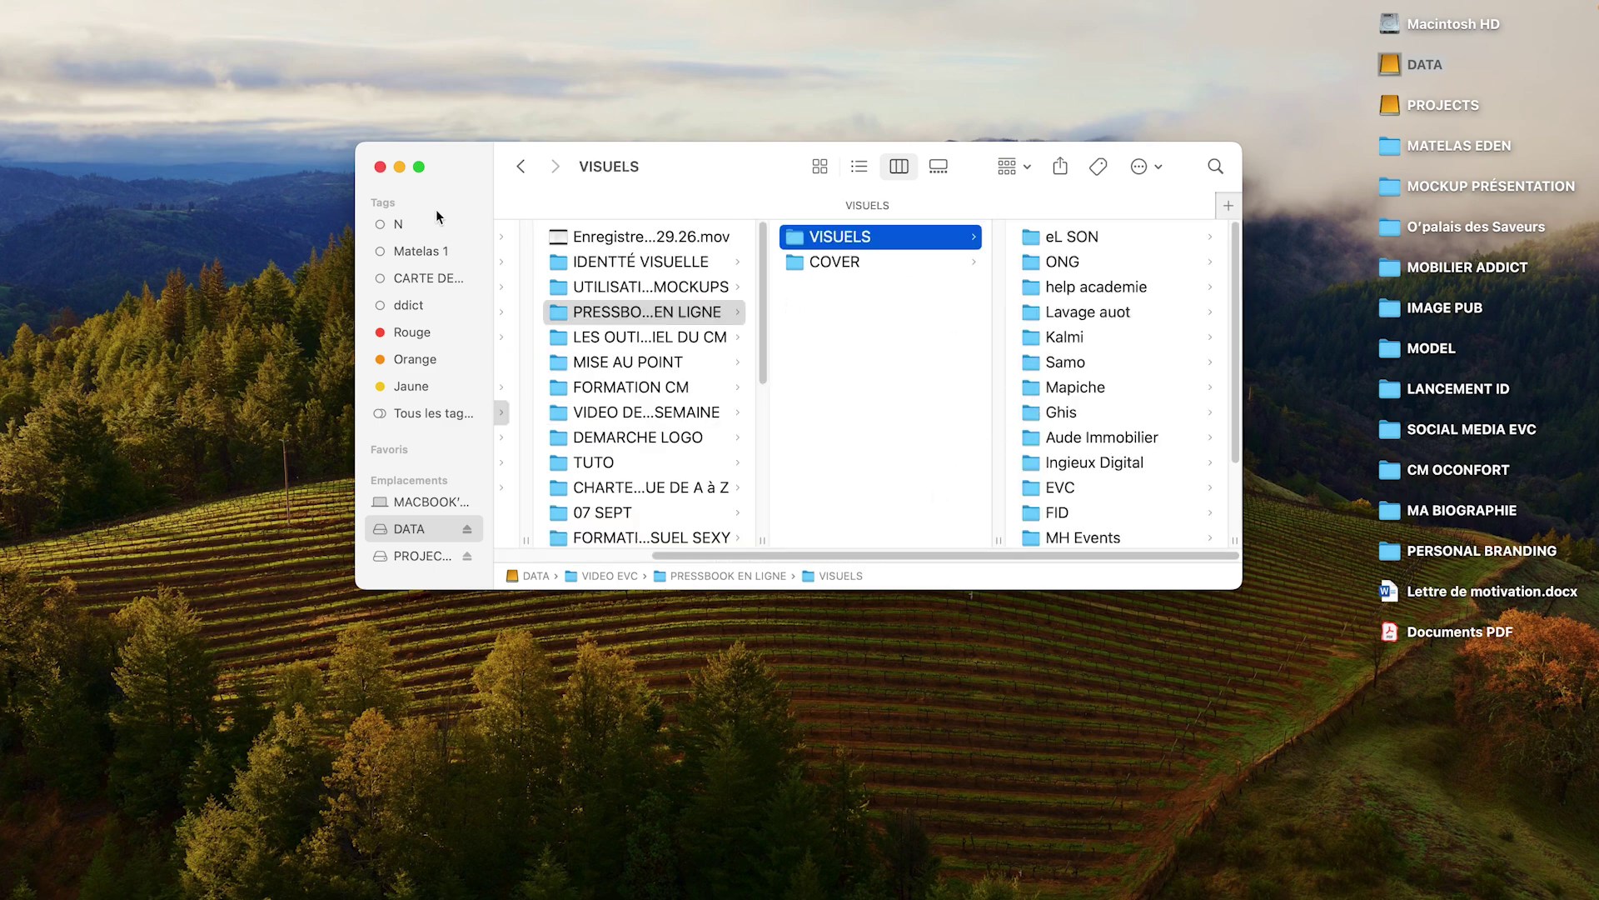
{"action": "left_click", "coordinate": [419, 168]}
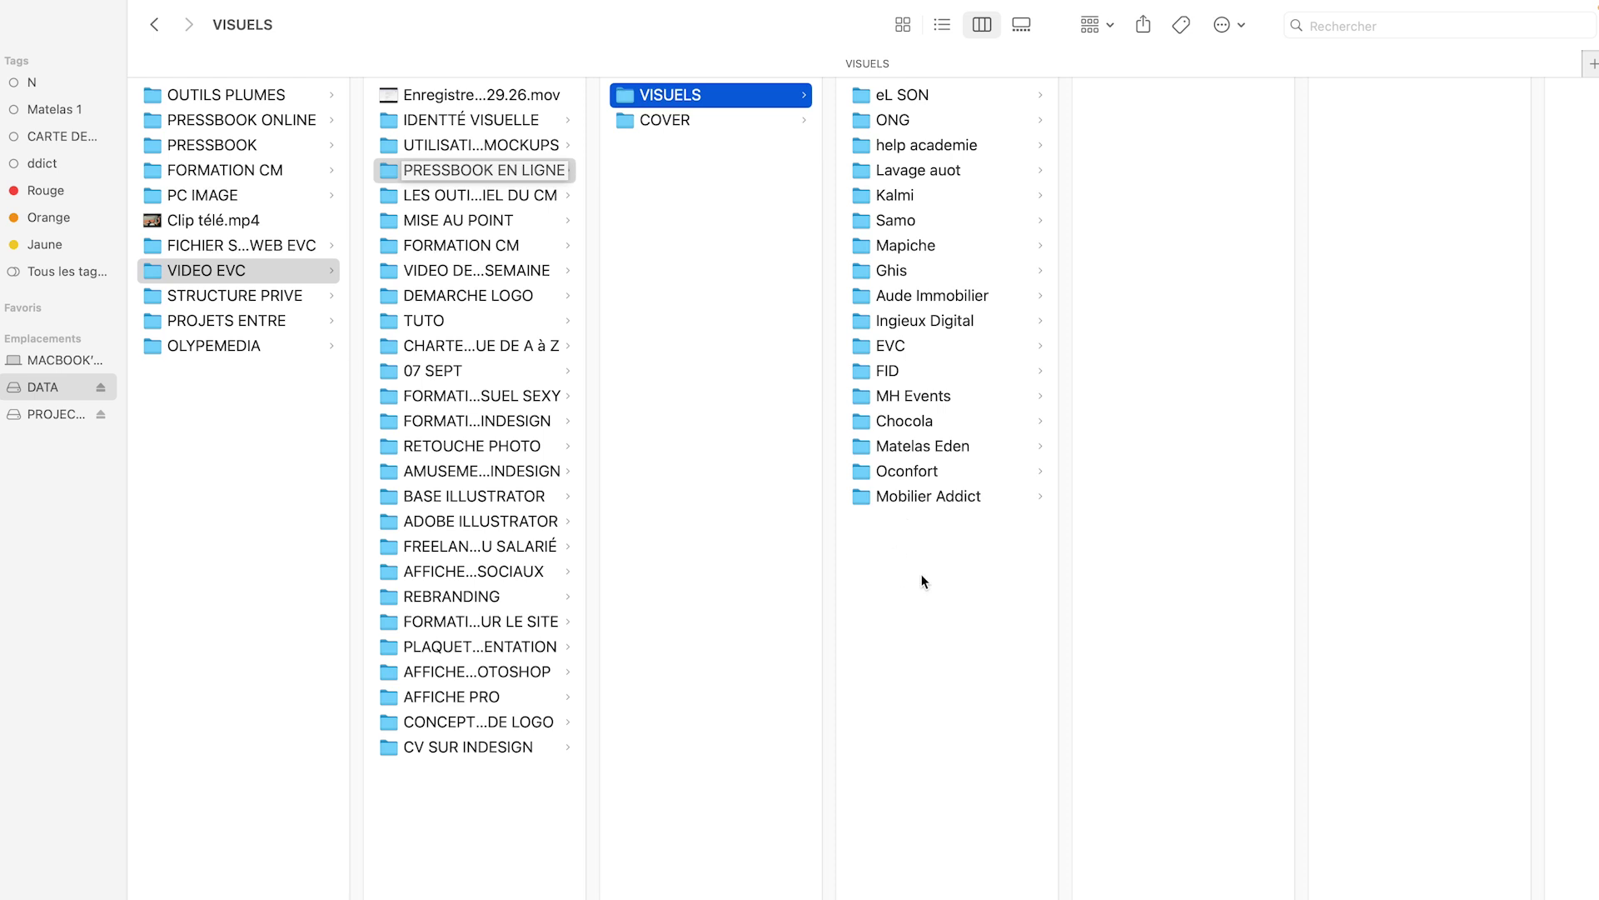
- Look through the client folders in VISUELS, from ONG down to Samo, to review the available poster images
{"action": "left_click", "coordinate": [925, 98]}
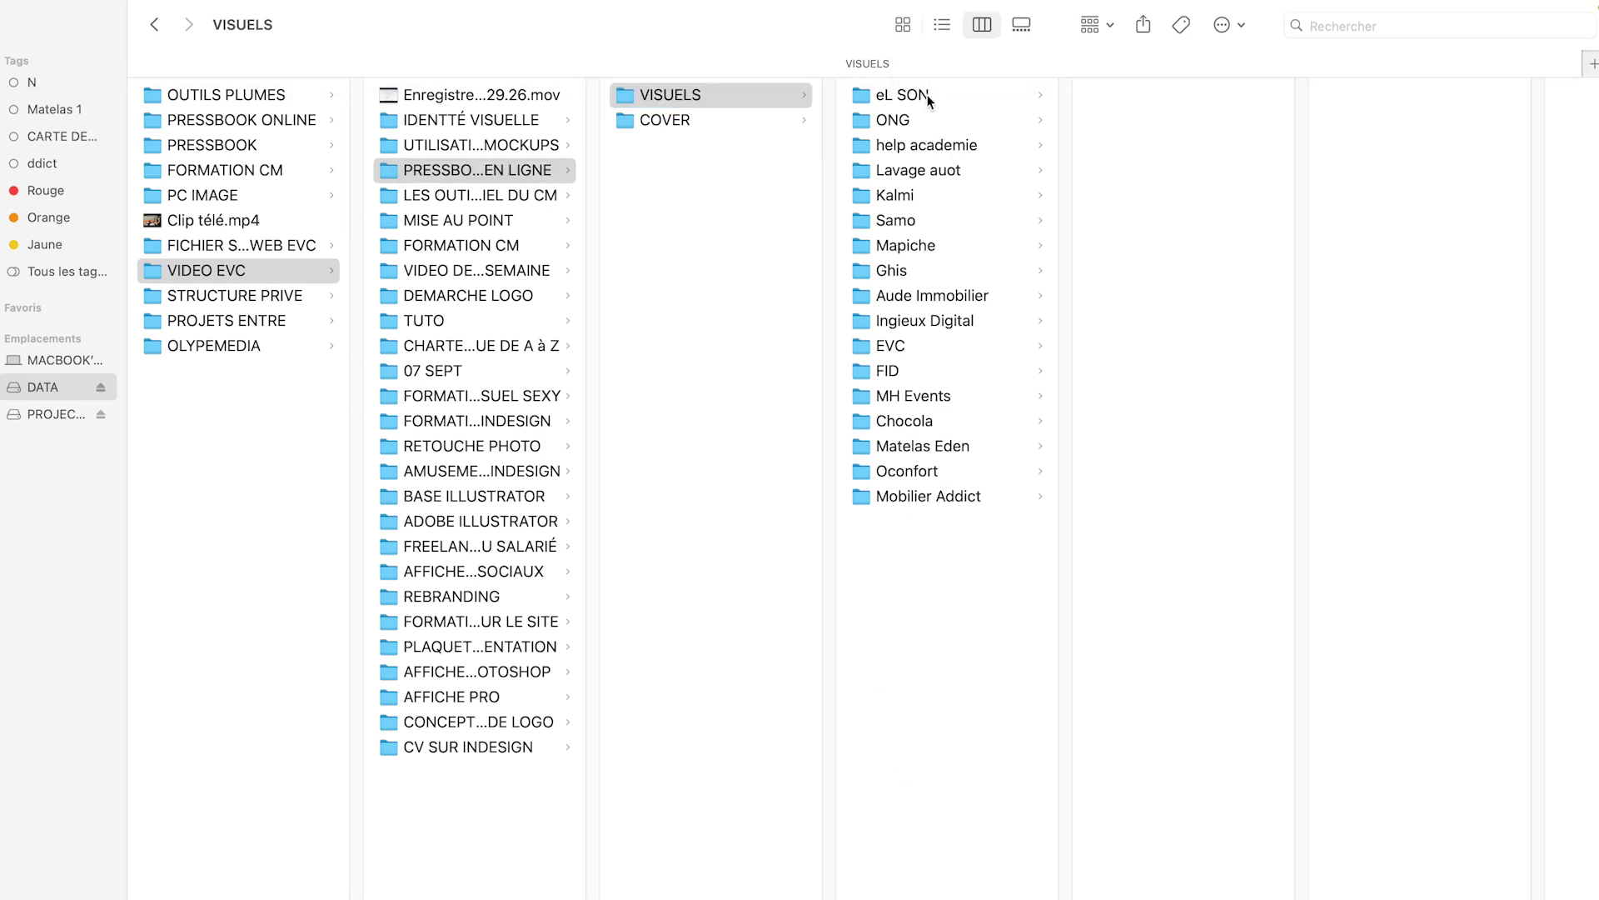
{"action": "left_click", "coordinate": [918, 120]}
{"action": "key", "text": "Down"}
{"action": "key", "text": "Down"}
{"action": "key", "text": "Down"}
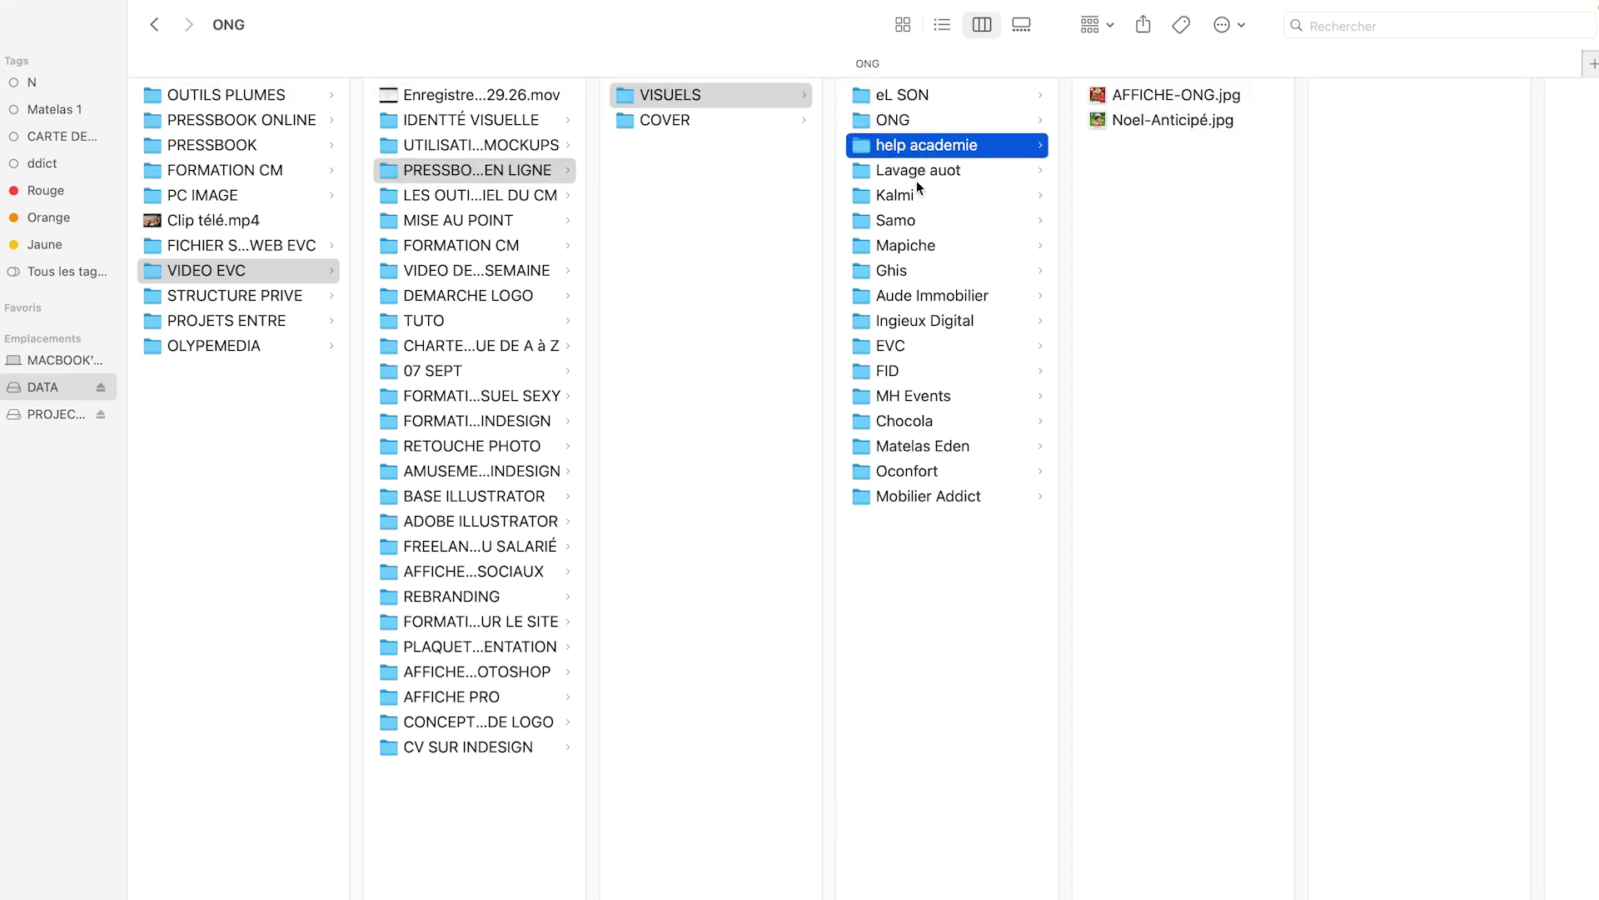
{"action": "key", "text": "Down"}
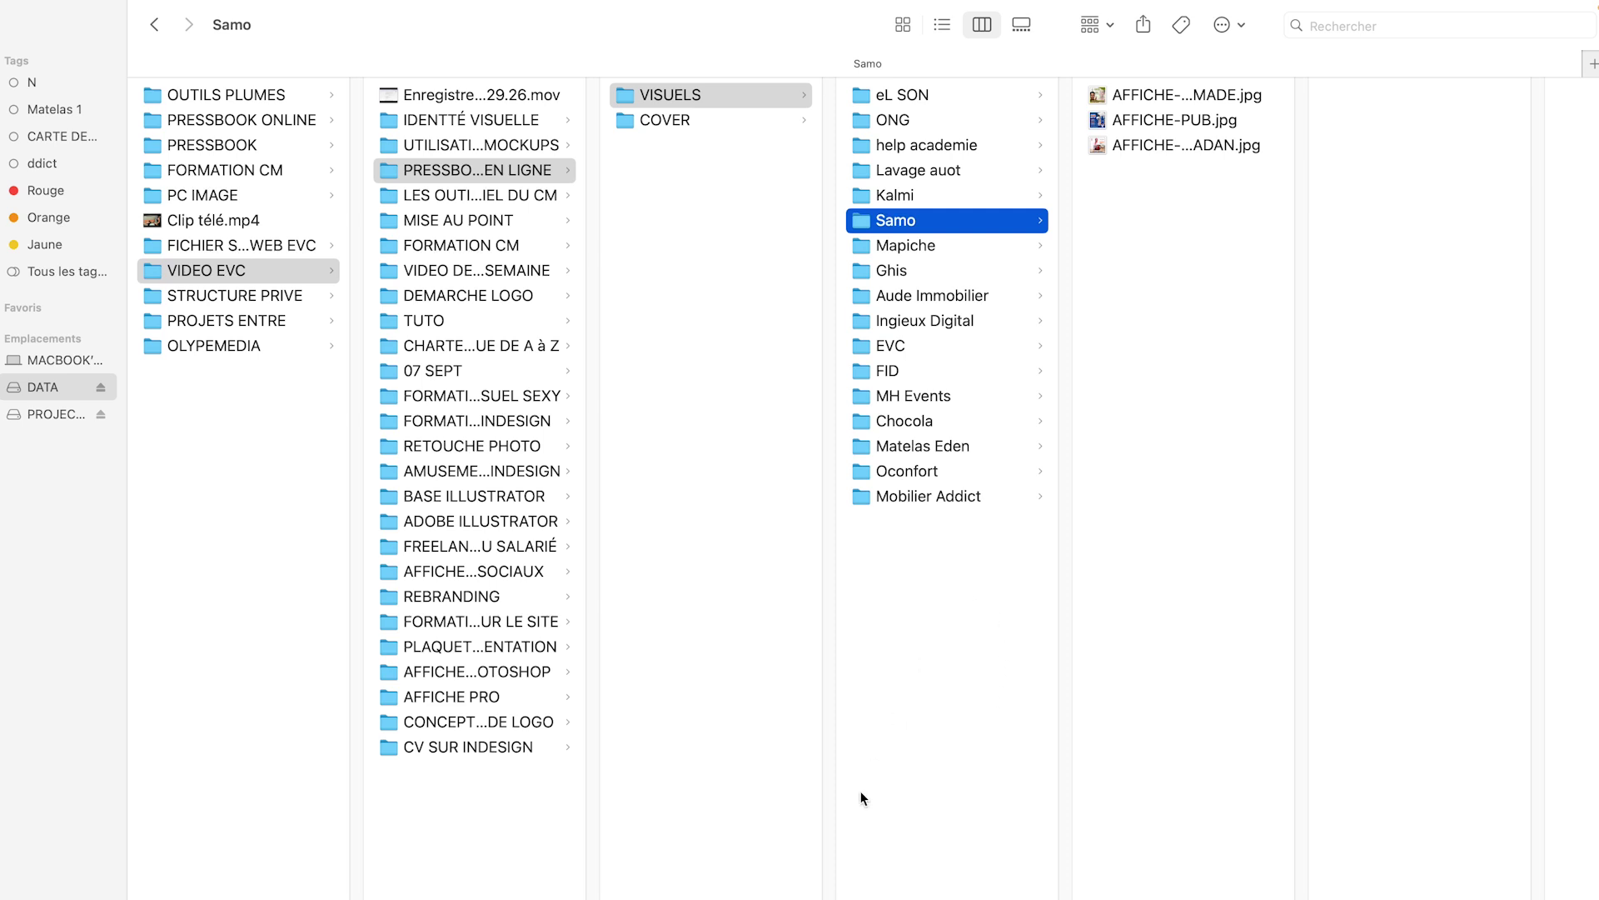
- Switch to Photoshop and create a 1080 x 1080 px document at 300 ppi named GABARIT, with artboards enabled
{"action": "left_click", "coordinate": [866, 892]}
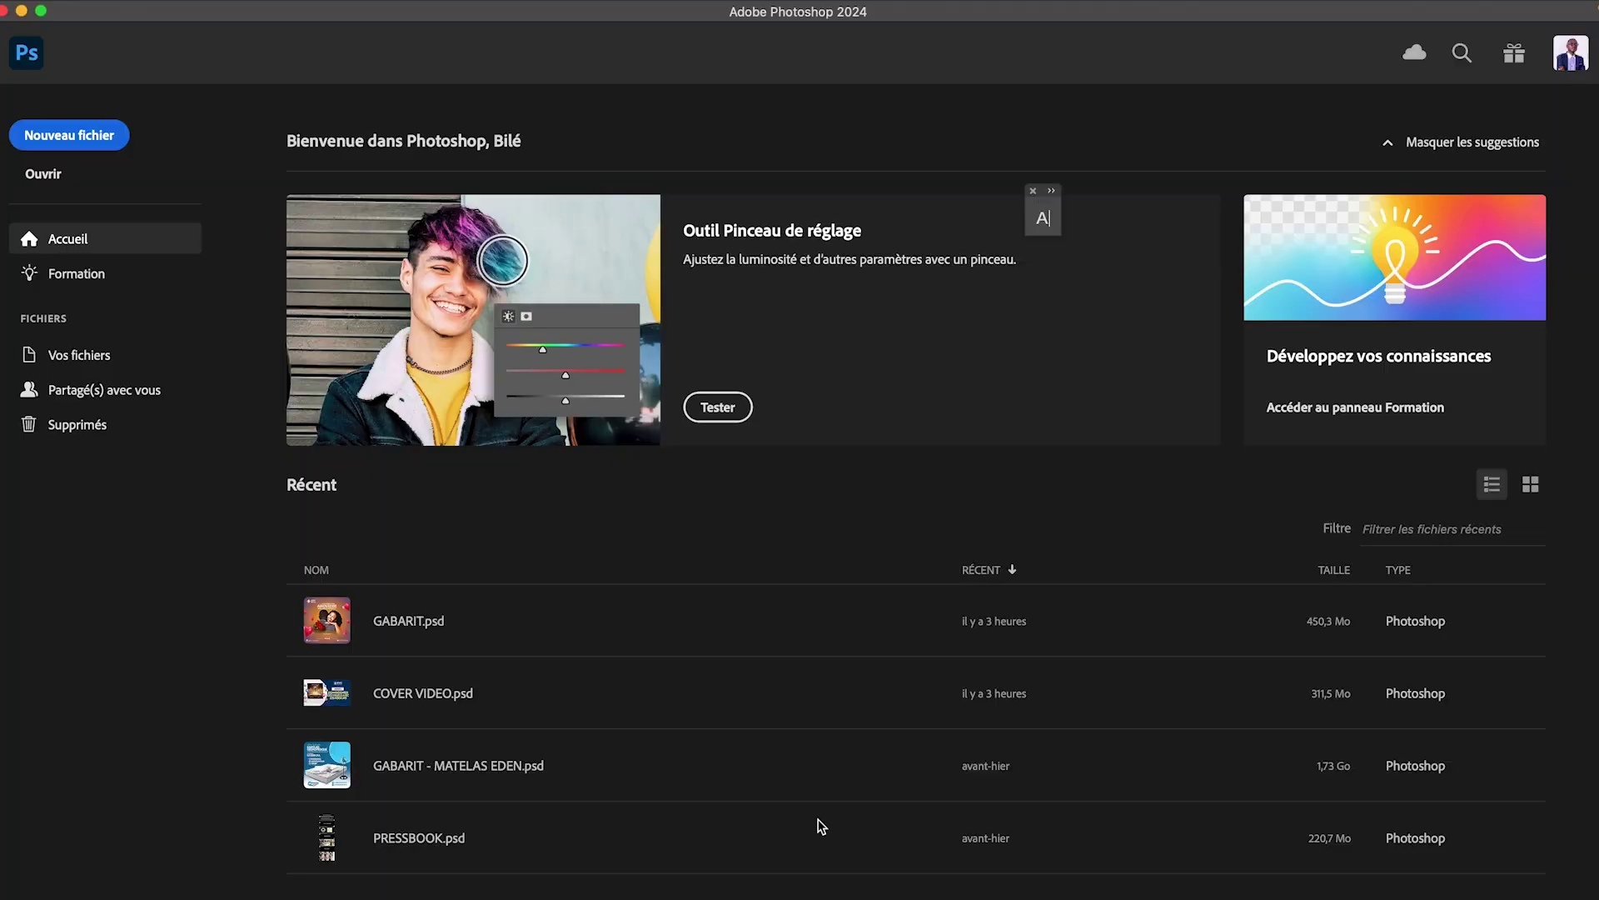
{"action": "left_click", "coordinate": [54, 134]}
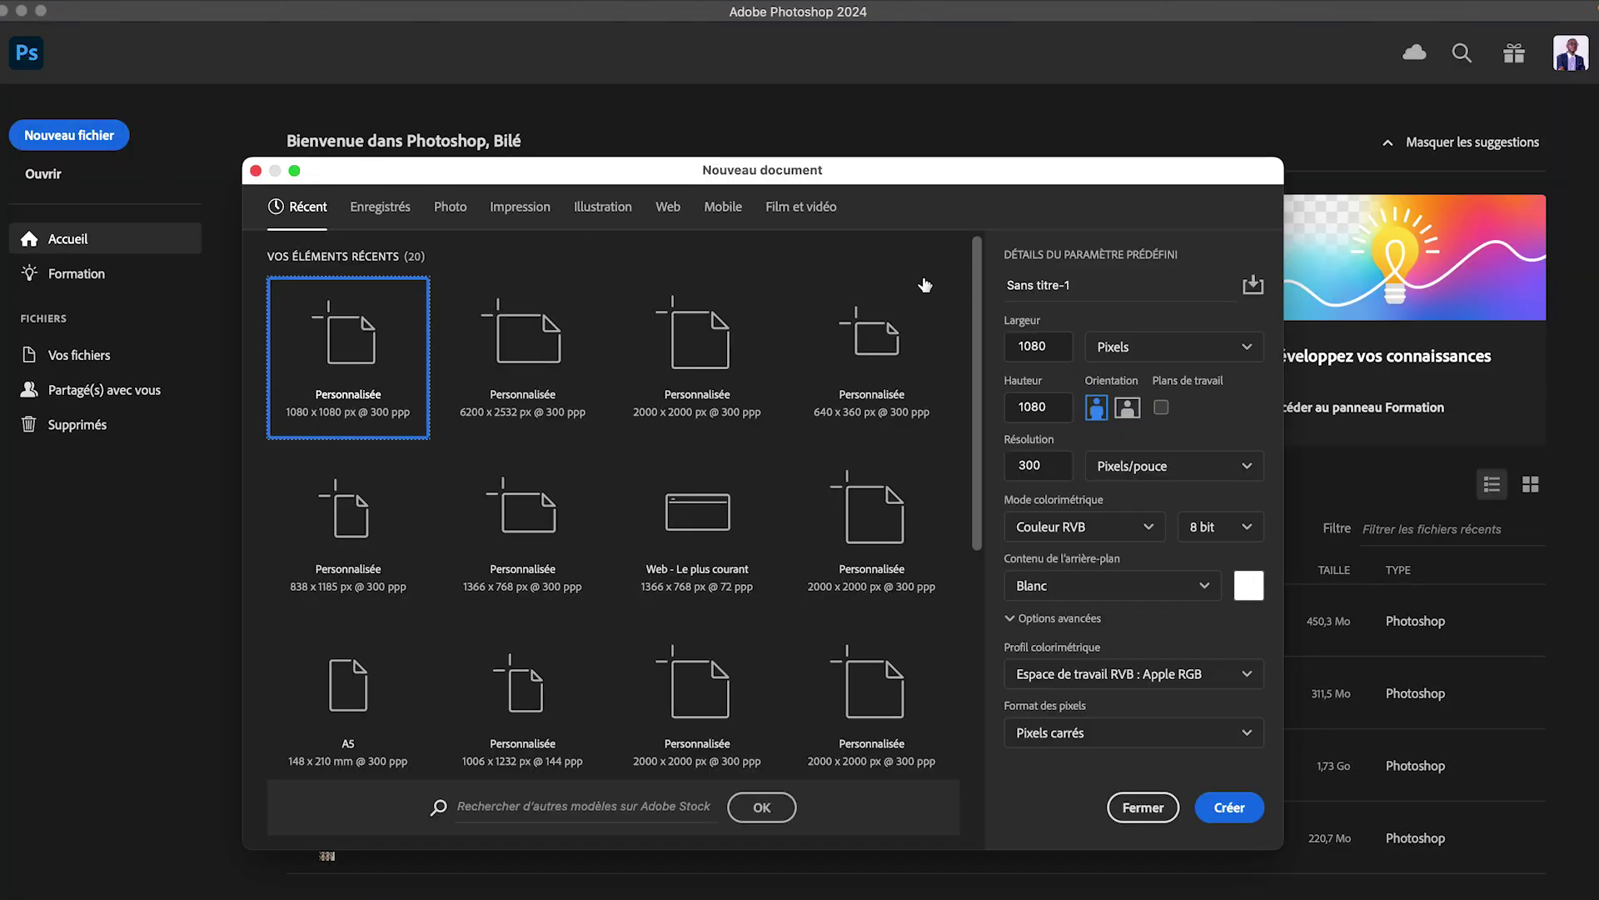
{"action": "left_click", "coordinate": [1040, 345]}
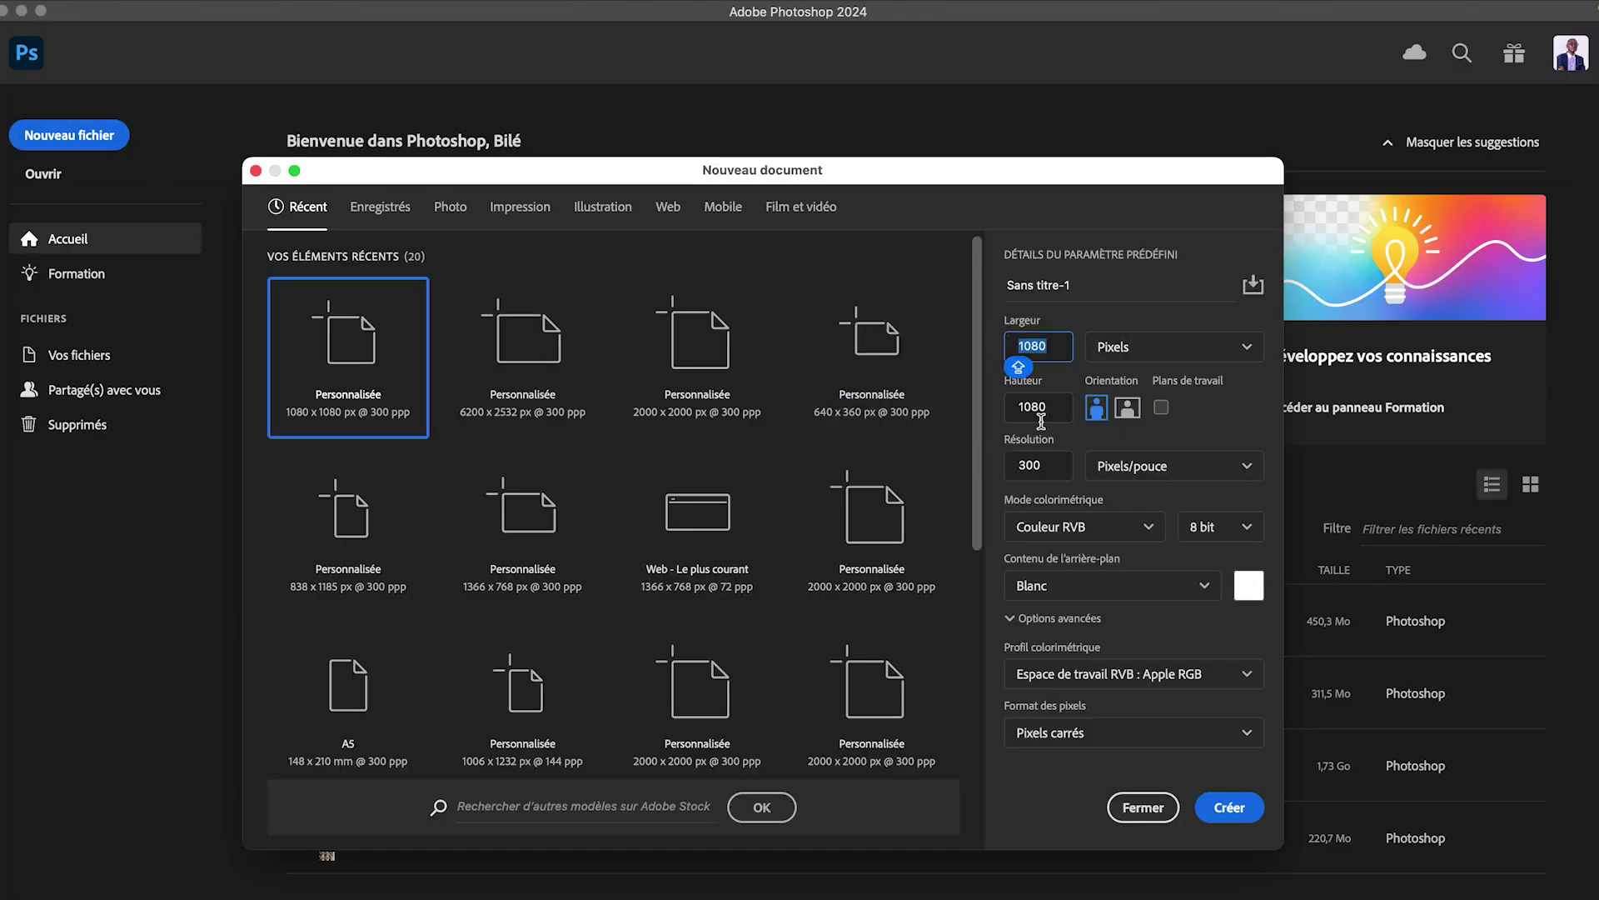
{"action": "left_click", "coordinate": [1053, 408]}
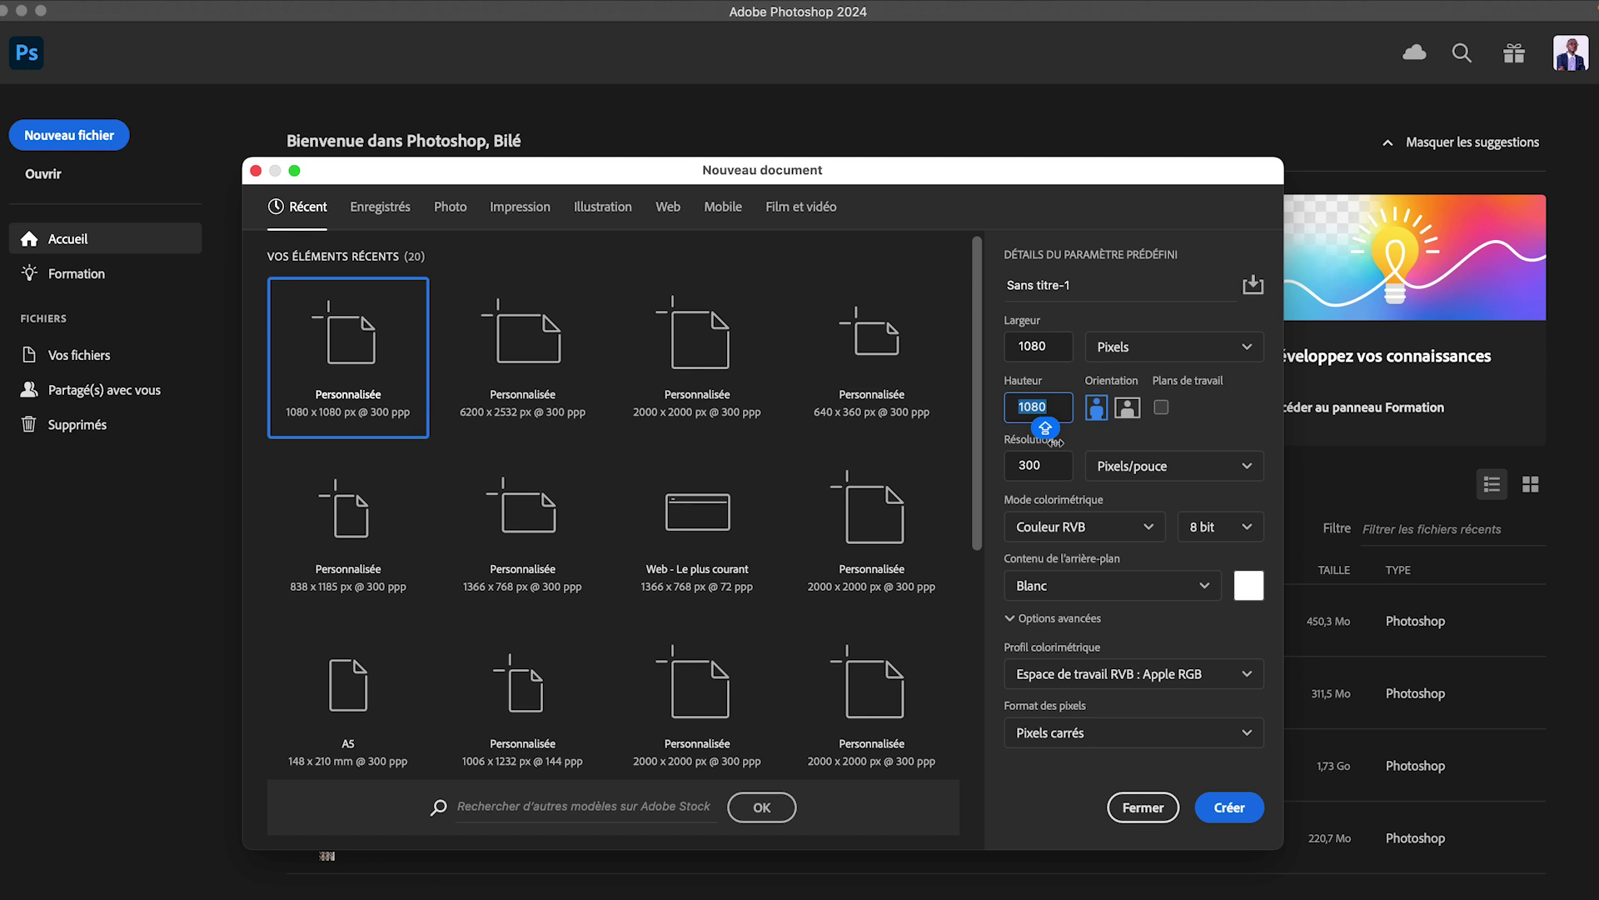
{"action": "key", "text": "shift+Tab"}
{"action": "key", "text": "shift+Tab"}
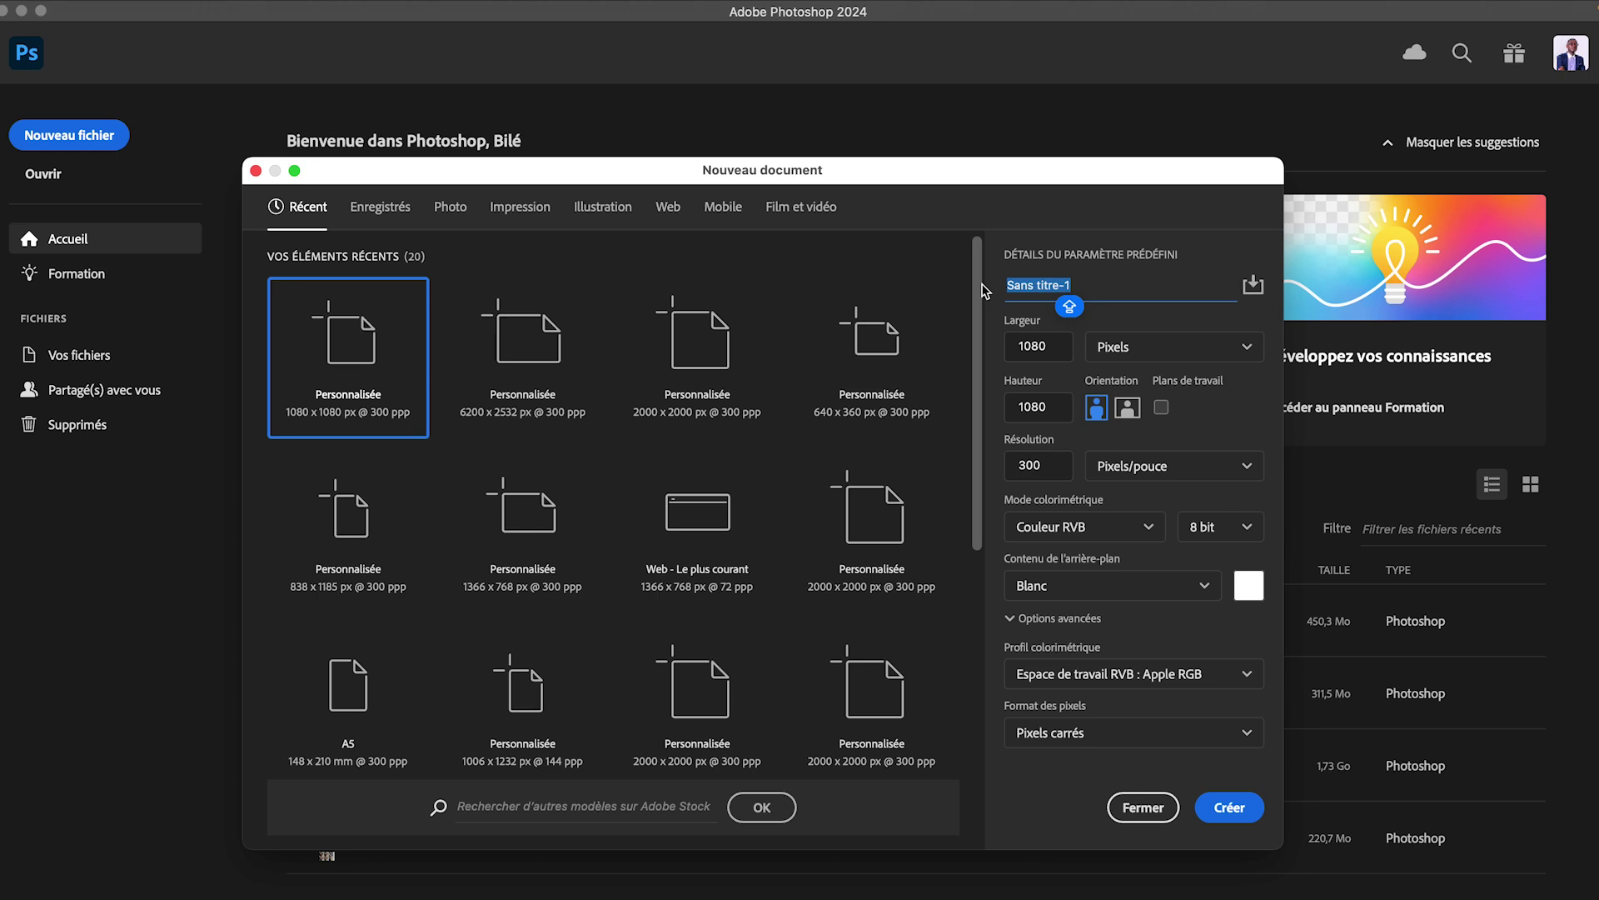
{"action": "type", "text": "GAB"}
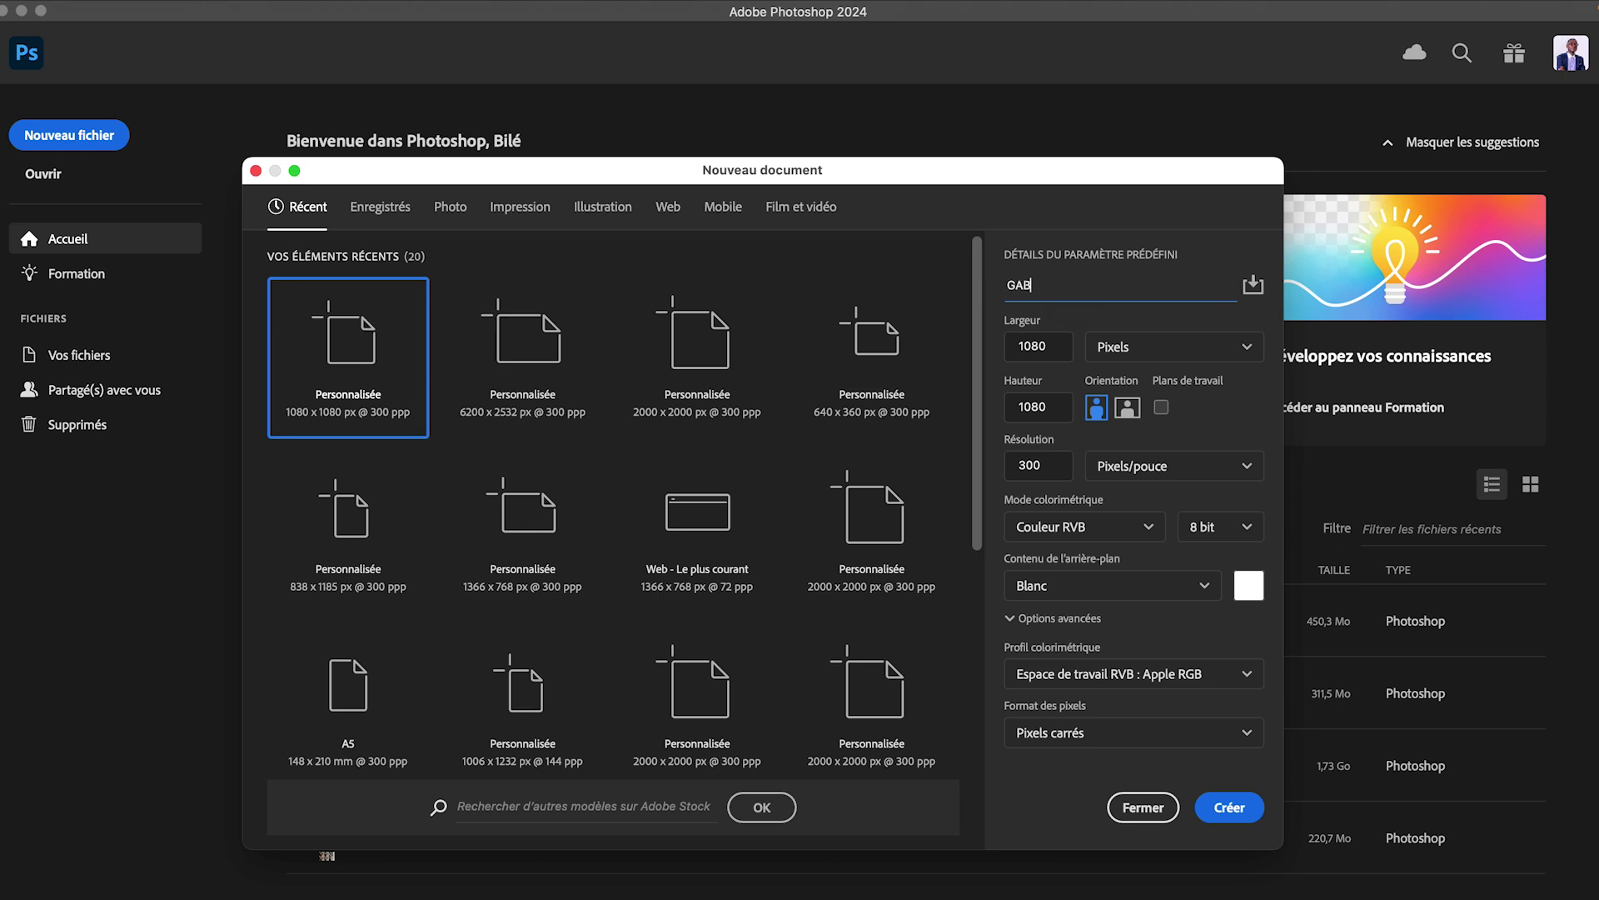
{"action": "type", "text": "ARIT"}
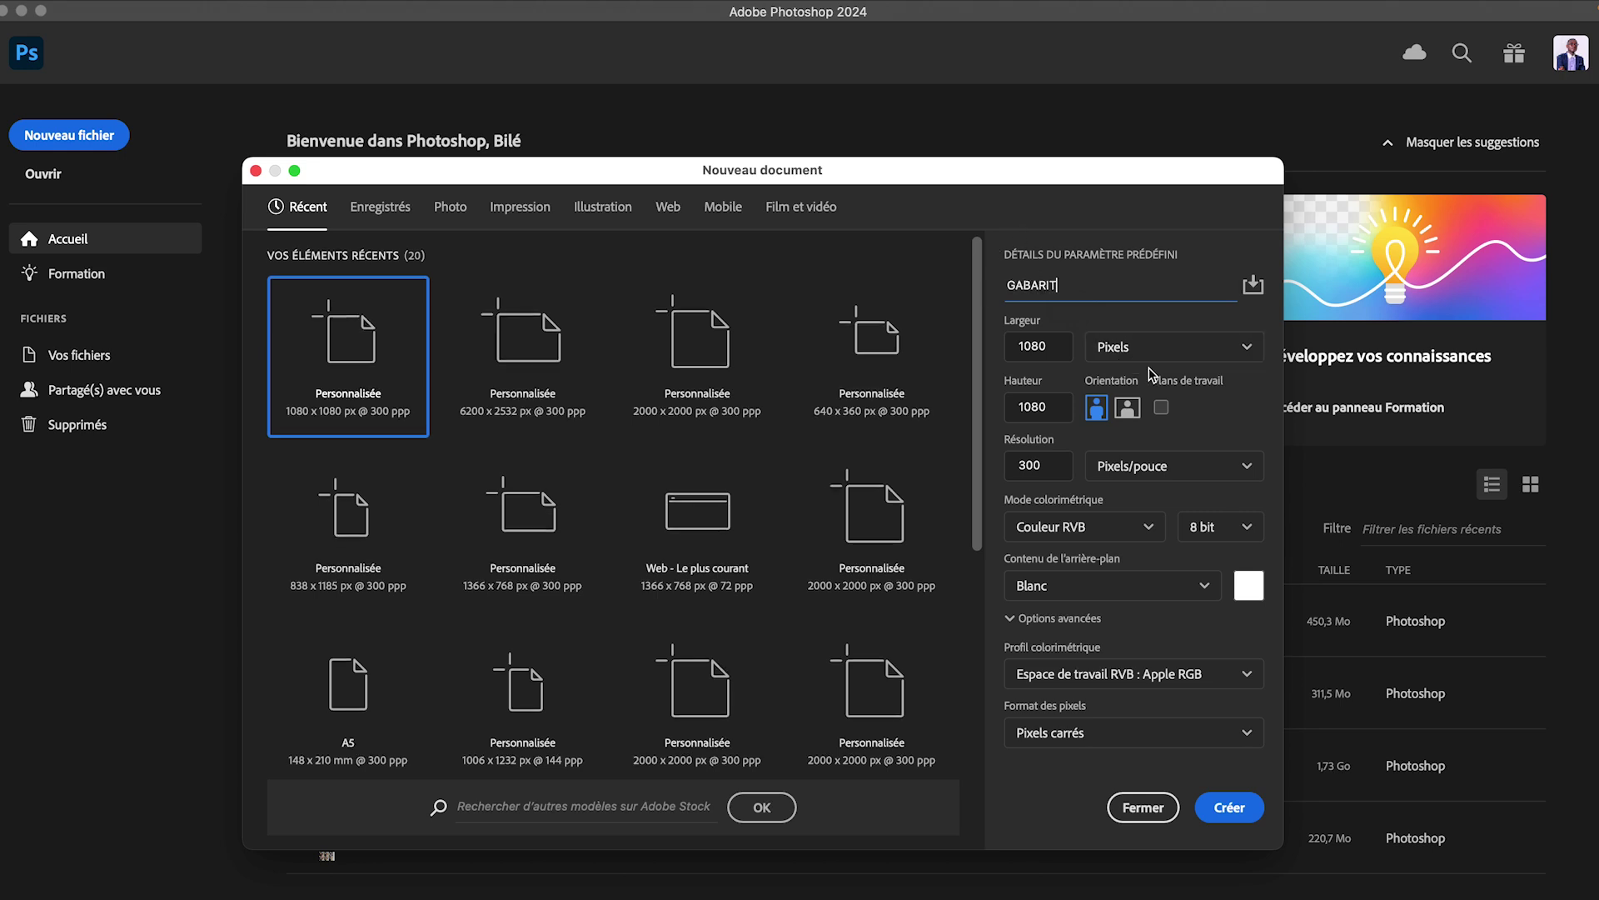
{"action": "left_click", "coordinate": [1162, 408]}
{"action": "left_click", "coordinate": [1230, 807]}
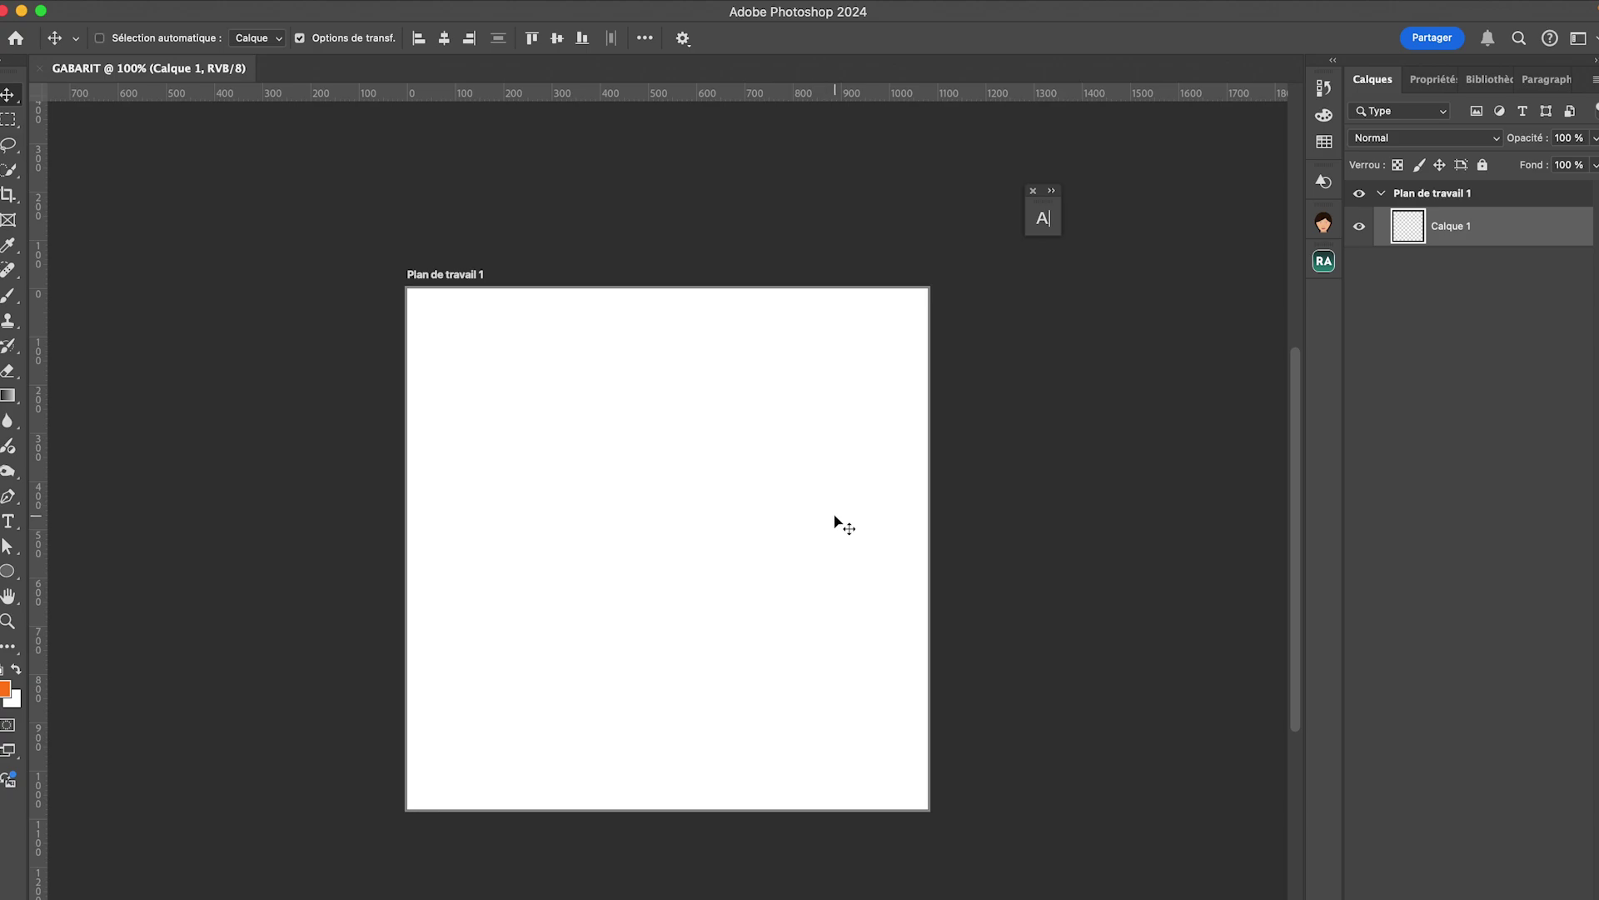
- Add a second 1080 x 1080 px artboard to the right of Plan de travail 1 and set its X position to 1100 px
{"action": "key", "text": "ctrl+Right"}
{"action": "key", "text": "ctrl+Left"}
{"action": "left_click", "coordinate": [1429, 192]}
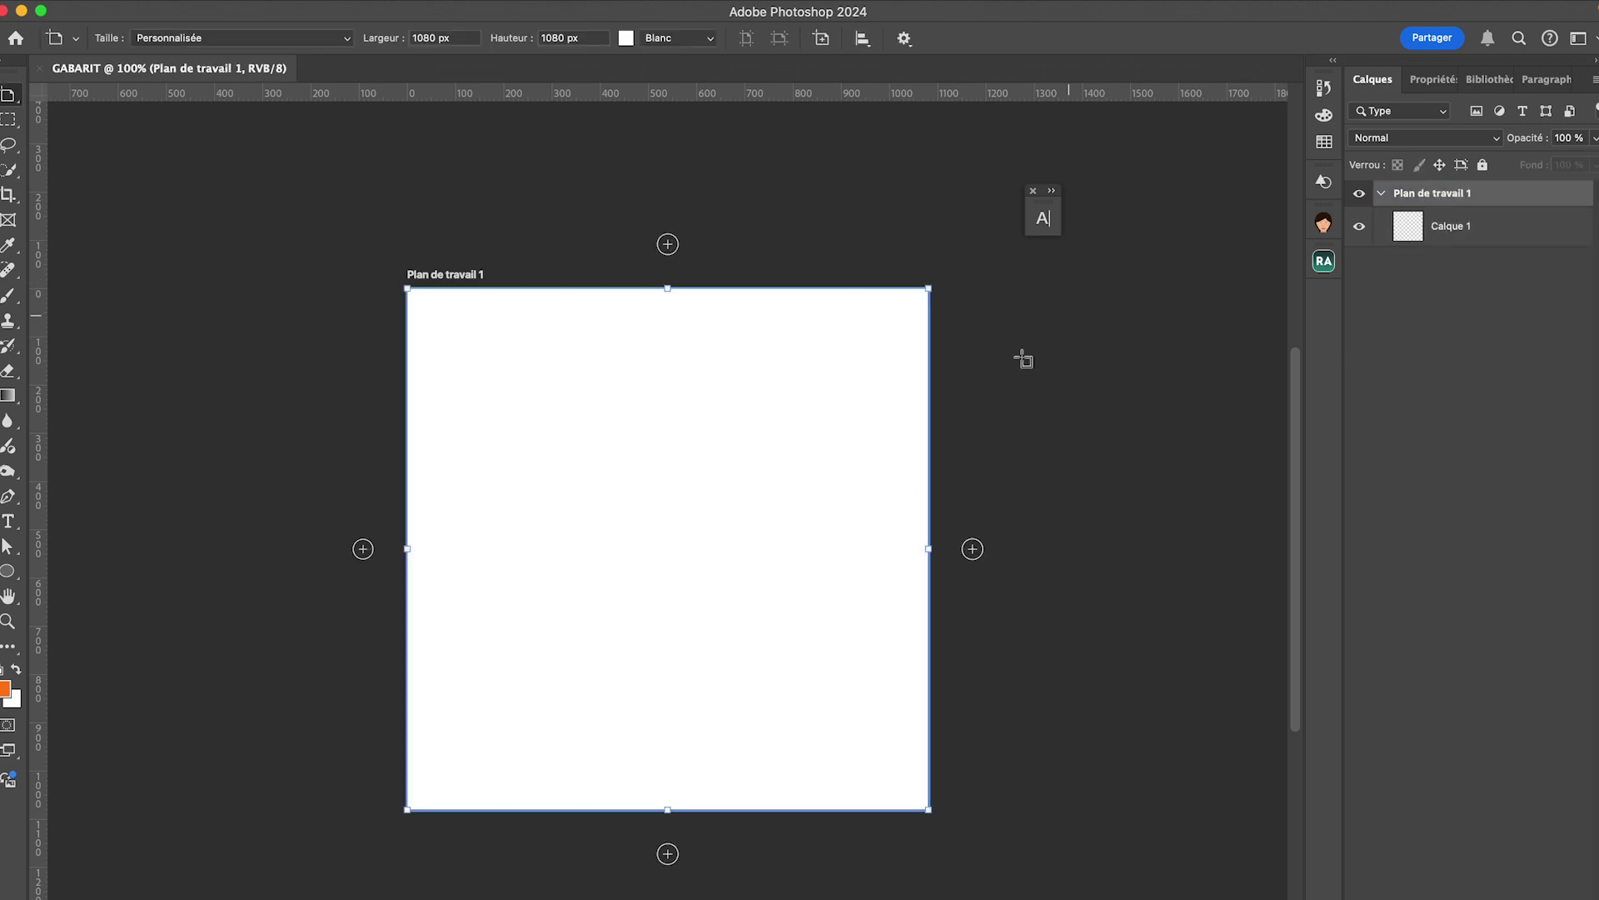
{"action": "left_click", "coordinate": [973, 550]}
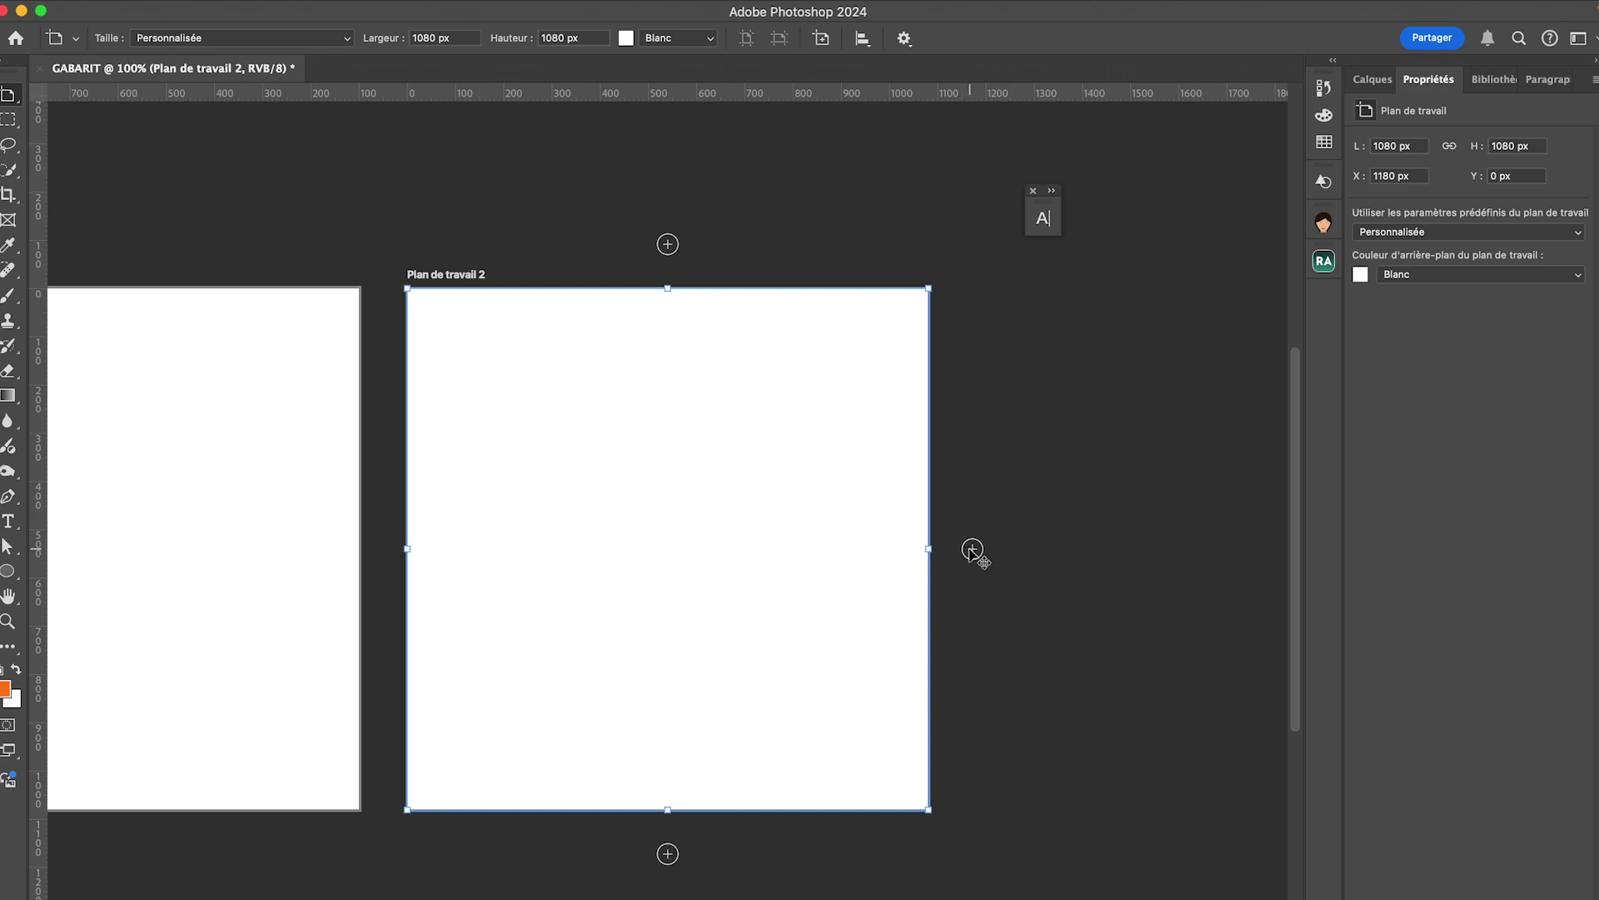
{"action": "left_click_drag", "start_coordinate": [551, 503], "coordinate": [826, 382]}
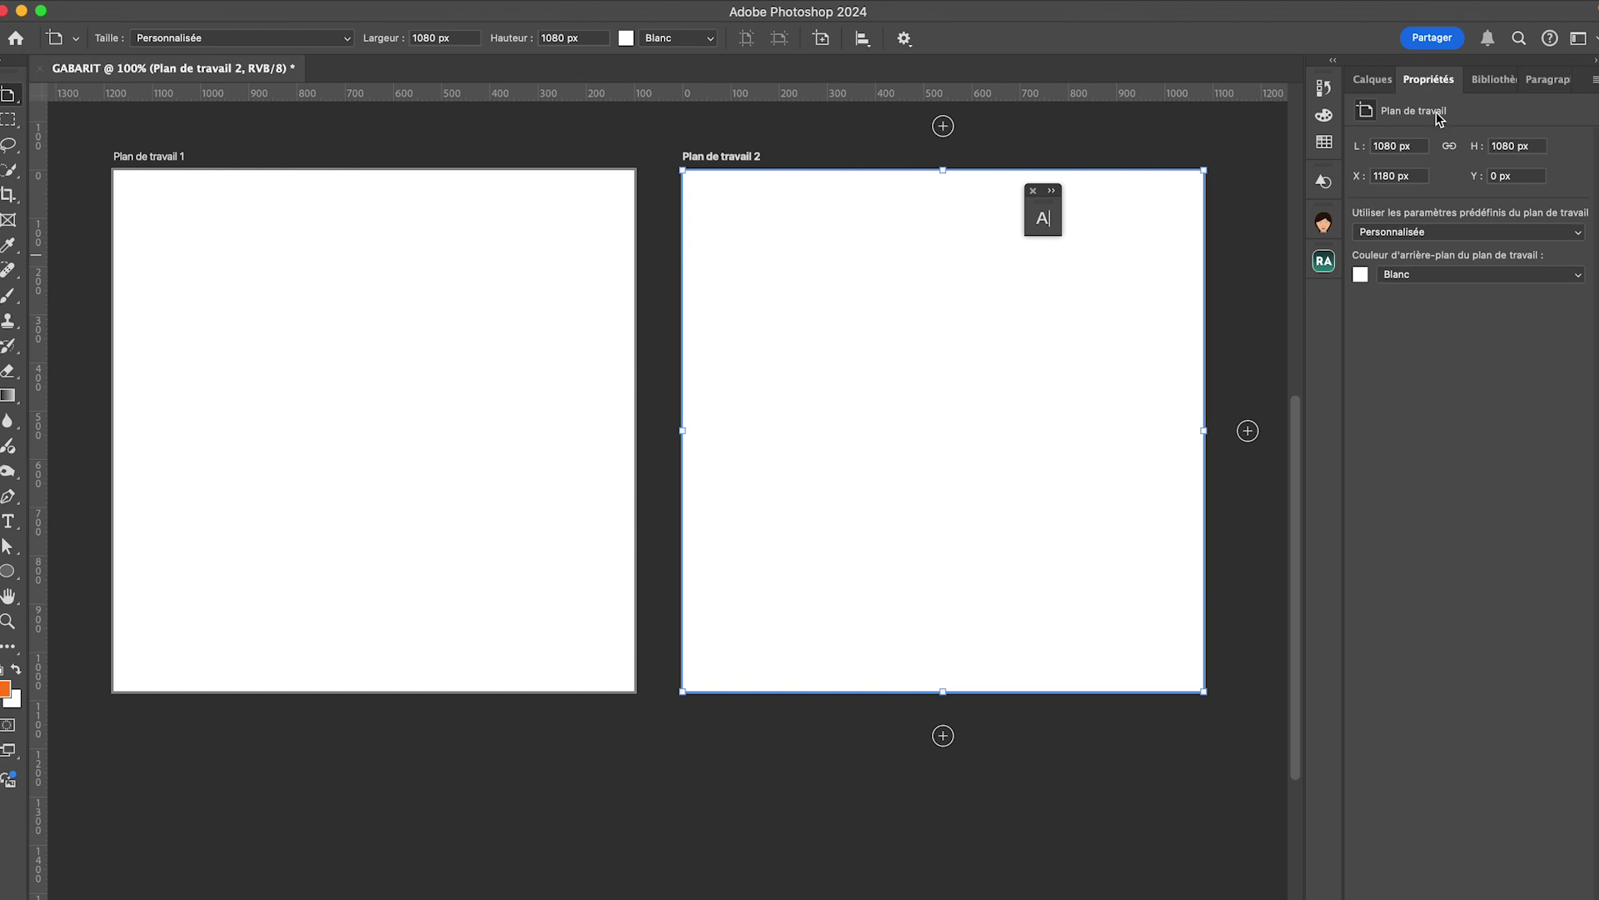
{"action": "left_click_drag", "start_coordinate": [1359, 176], "coordinate": [1282, 178]}
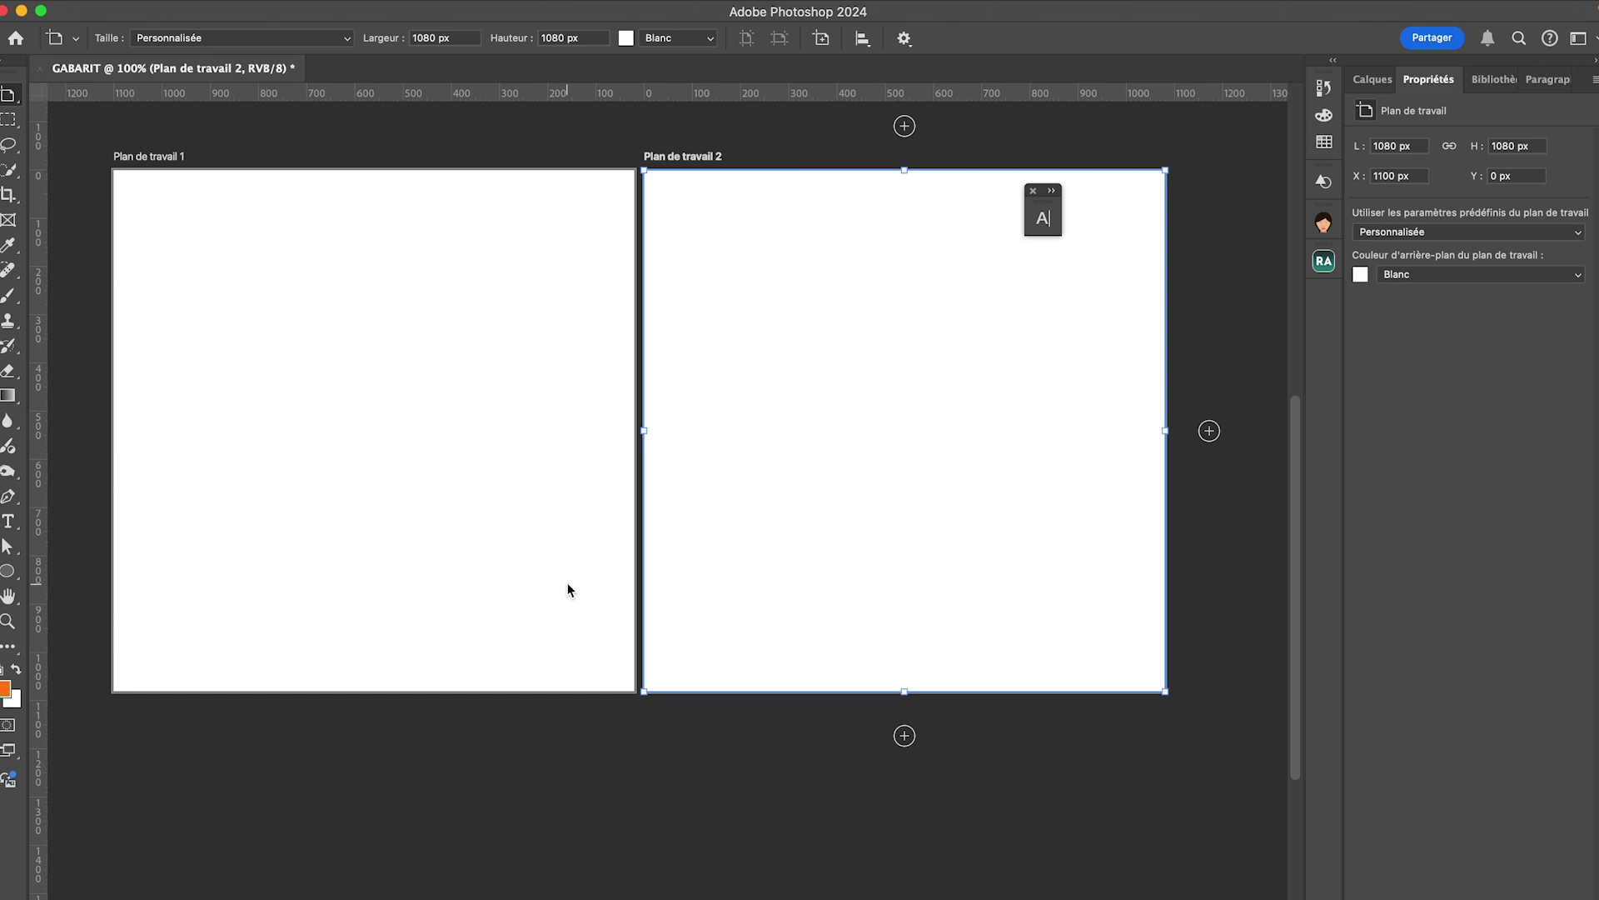
- Add a third artboard below Plan de travail 2 and set its Y position to 1097 px
{"action": "left_click", "coordinate": [905, 735]}
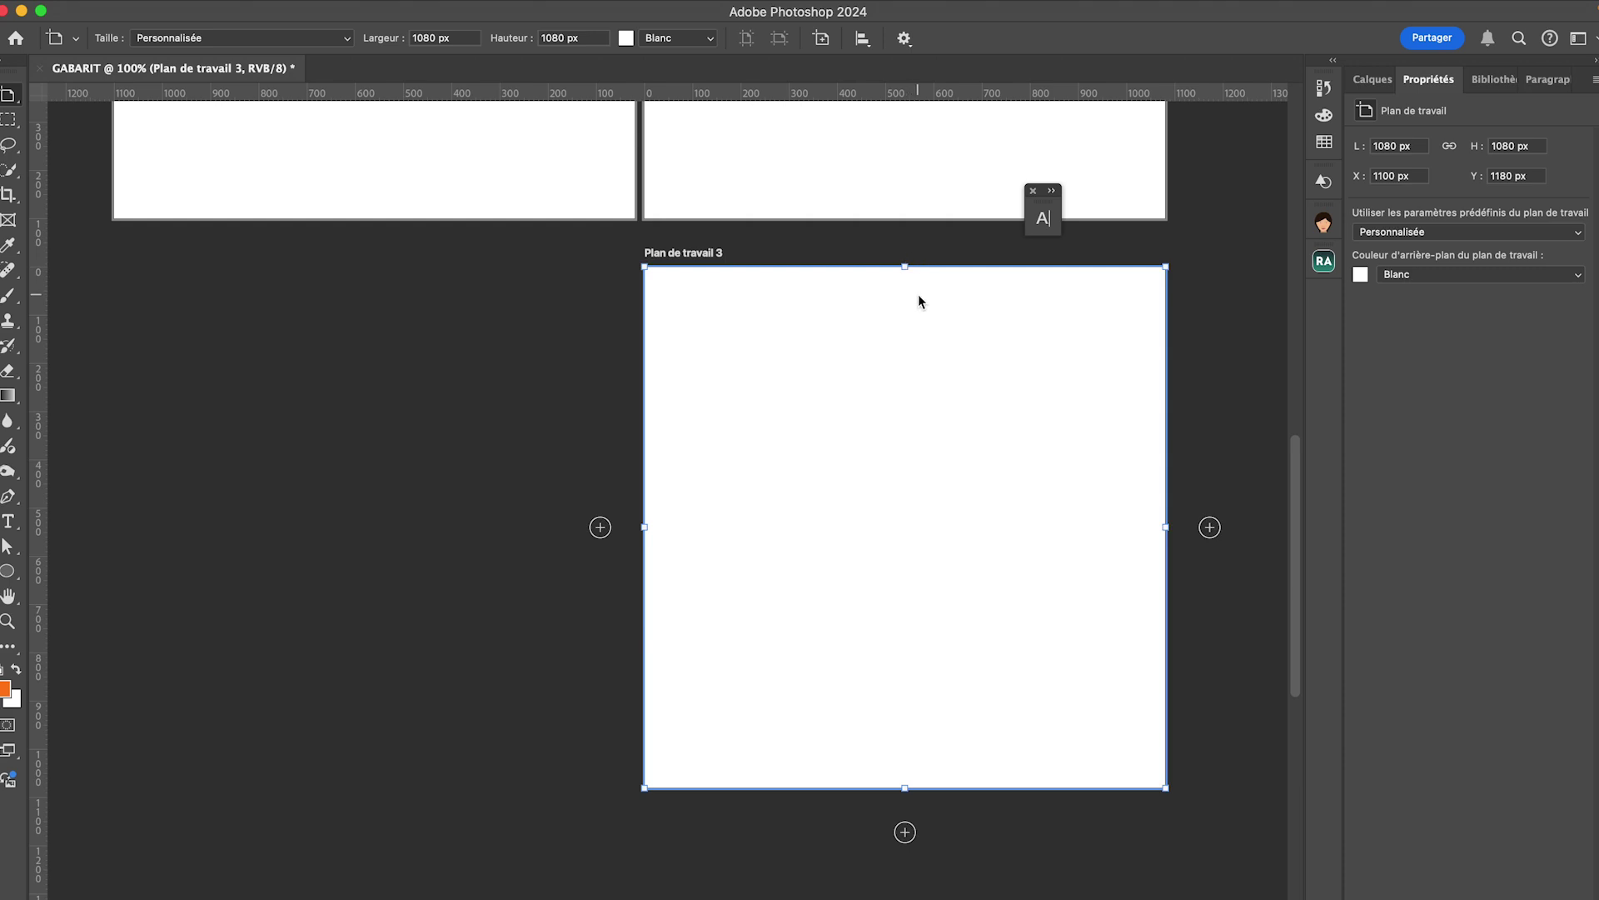
{"action": "left_click_drag", "start_coordinate": [1478, 177], "coordinate": [1401, 168]}
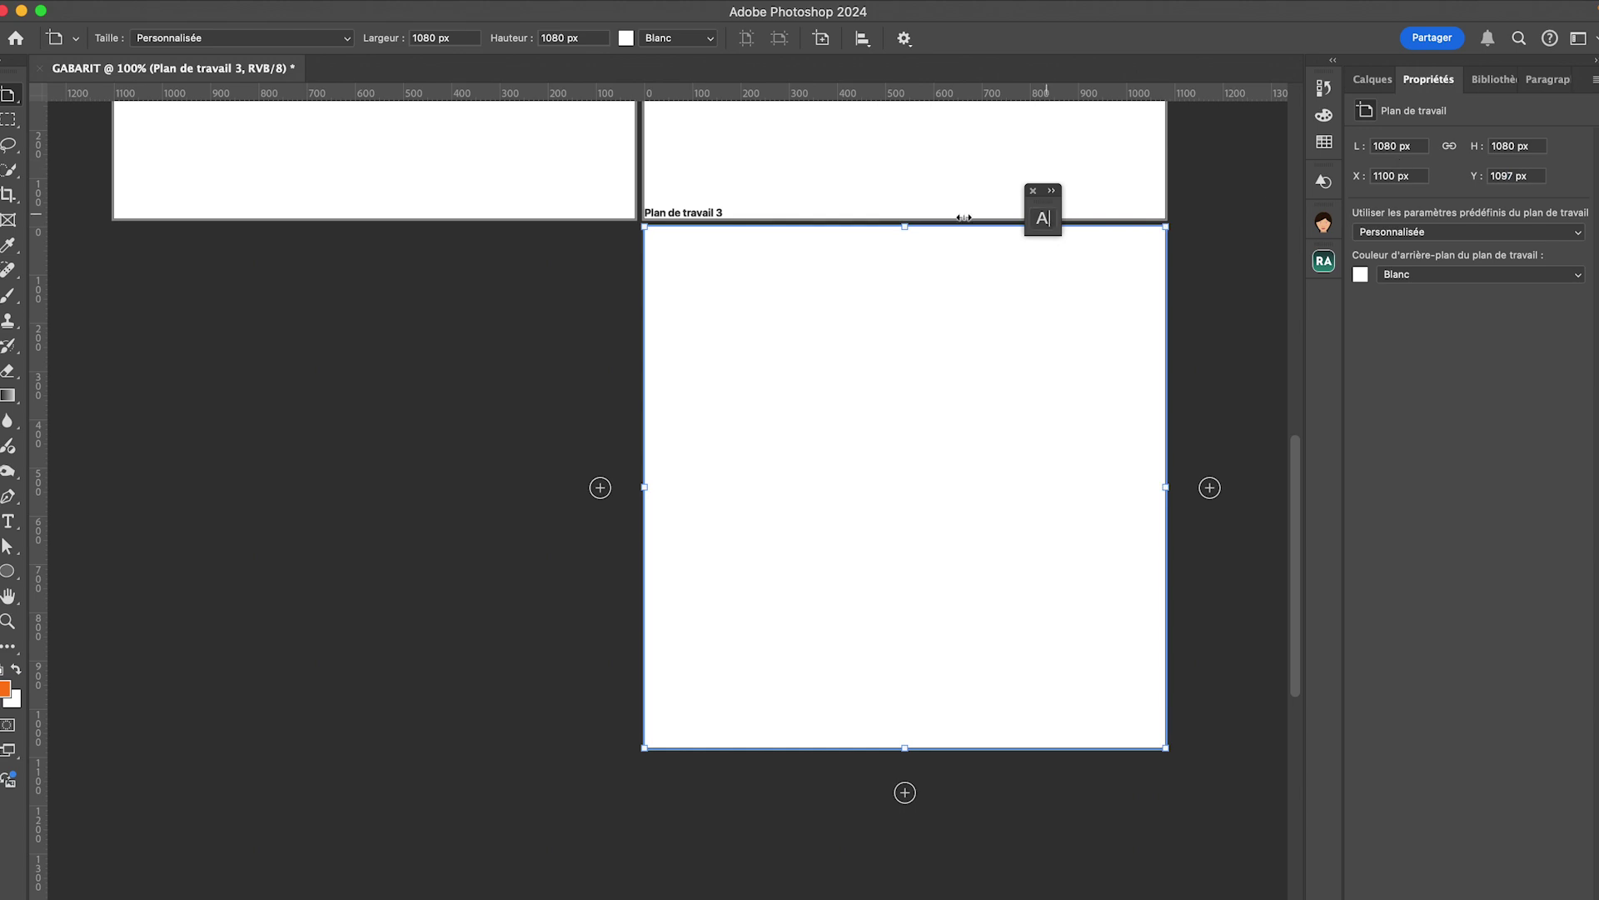
{"action": "scroll", "coordinate": [620, 195], "scroll_direction": "up", "scroll_amount": 1}
{"action": "scroll", "coordinate": [621, 193], "scroll_direction": "up", "scroll_amount": 2}
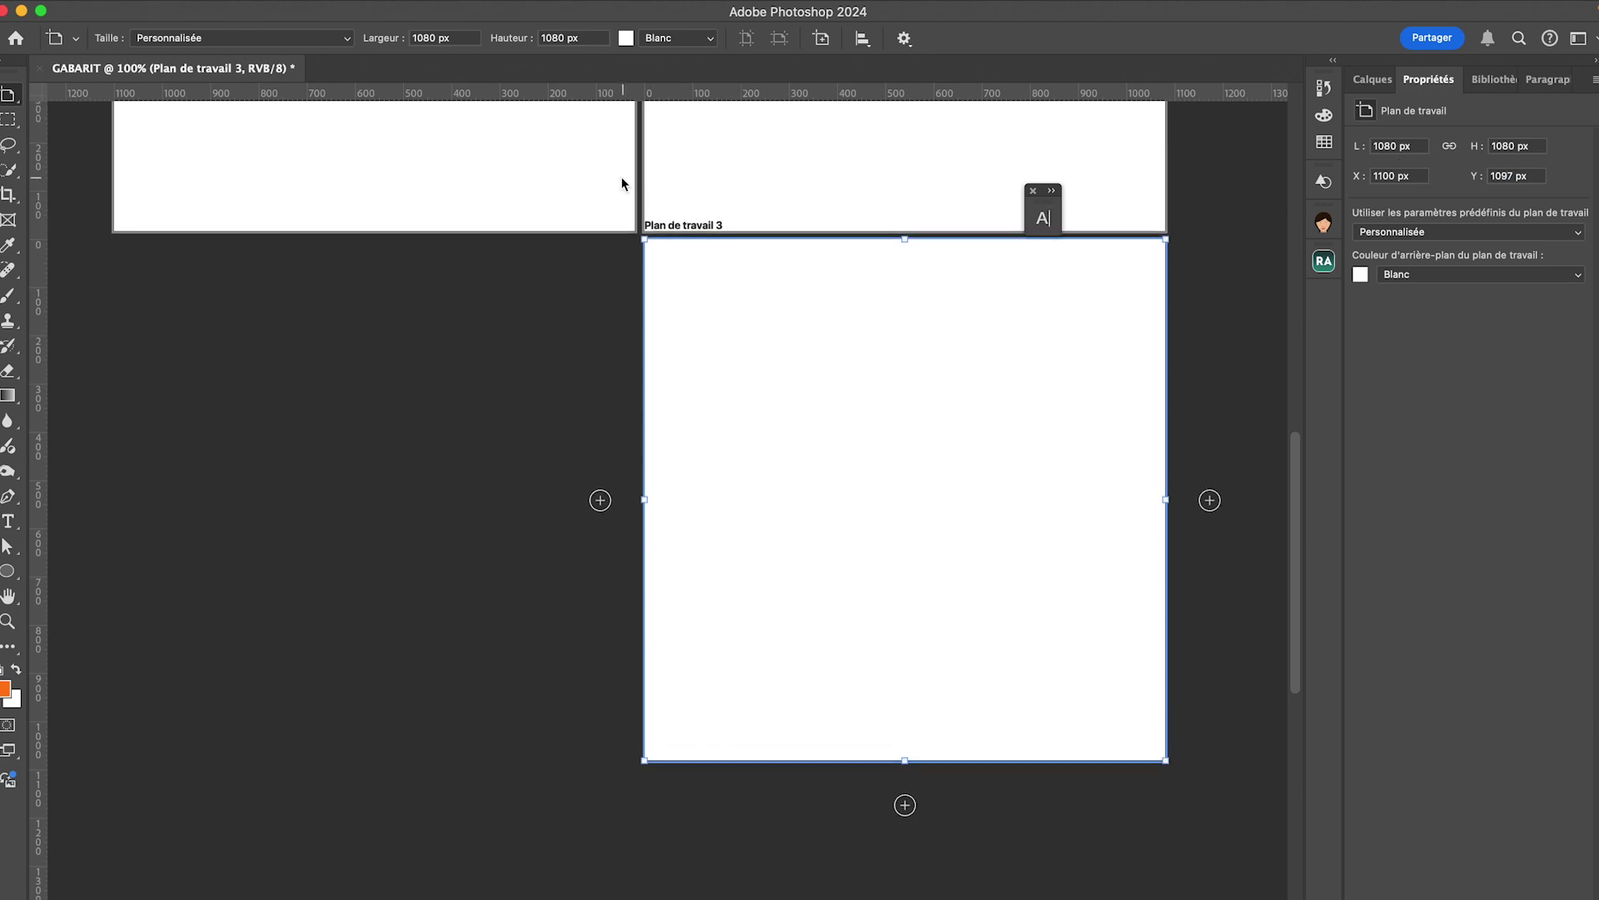
- Add a fourth artboard to the left of Plan de travail 3, set its X position to 2 px, and deselect it
{"action": "left_click", "coordinate": [600, 500]}
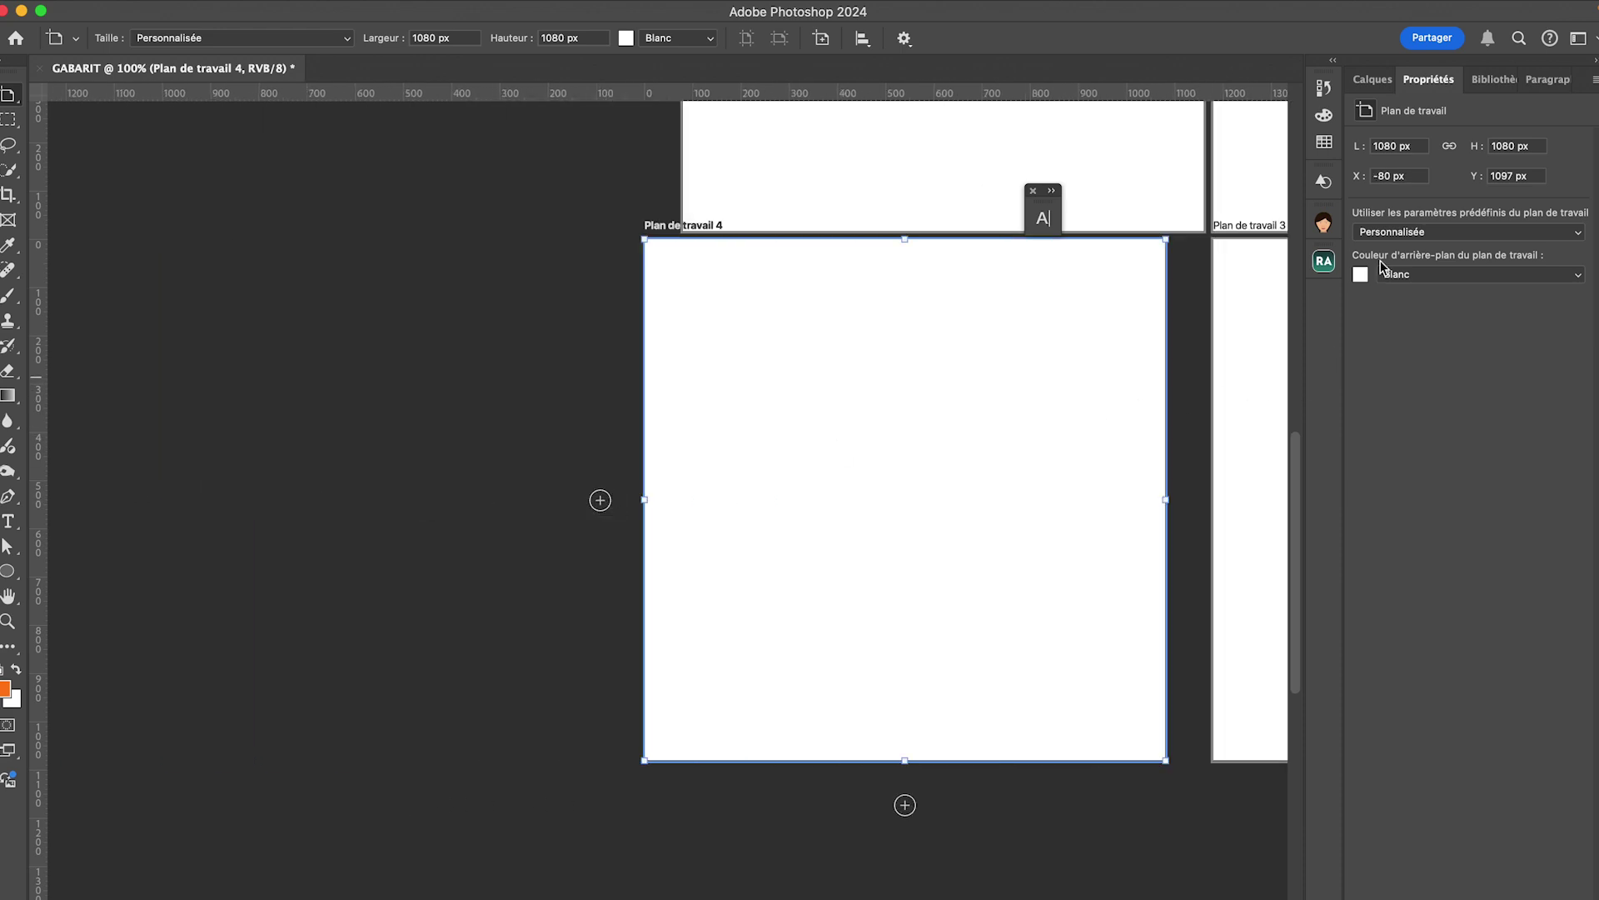
{"action": "left_click", "coordinate": [1383, 175]}
{"action": "key", "text": "shift+Up"}
{"action": "left_click_drag", "start_coordinate": [1382, 172], "coordinate": [1440, 176]}
{"action": "scroll", "coordinate": [1007, 393], "scroll_direction": "up", "scroll_amount": 5}
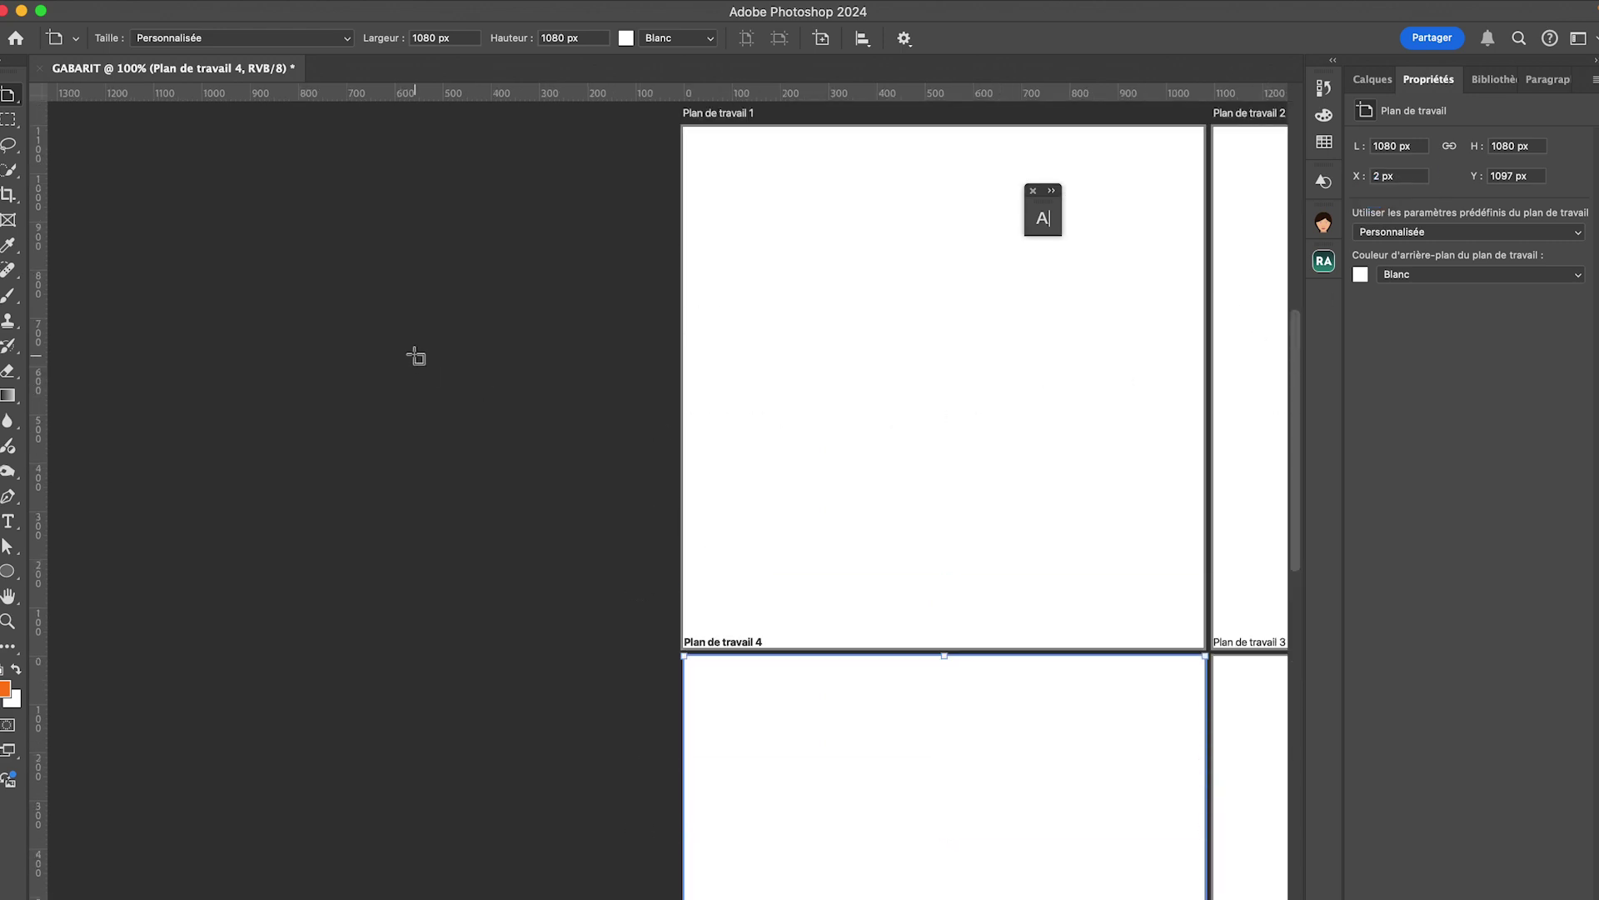
{"action": "key", "text": "v"}
{"action": "mouse_move", "coordinate": [415, 354]}
{"action": "left_mouse_down"}
{"action": "mouse_move", "coordinate": [729, 436]}
{"action": "mouse_move", "coordinate": [398, 337]}
{"action": "left_mouse_up"}
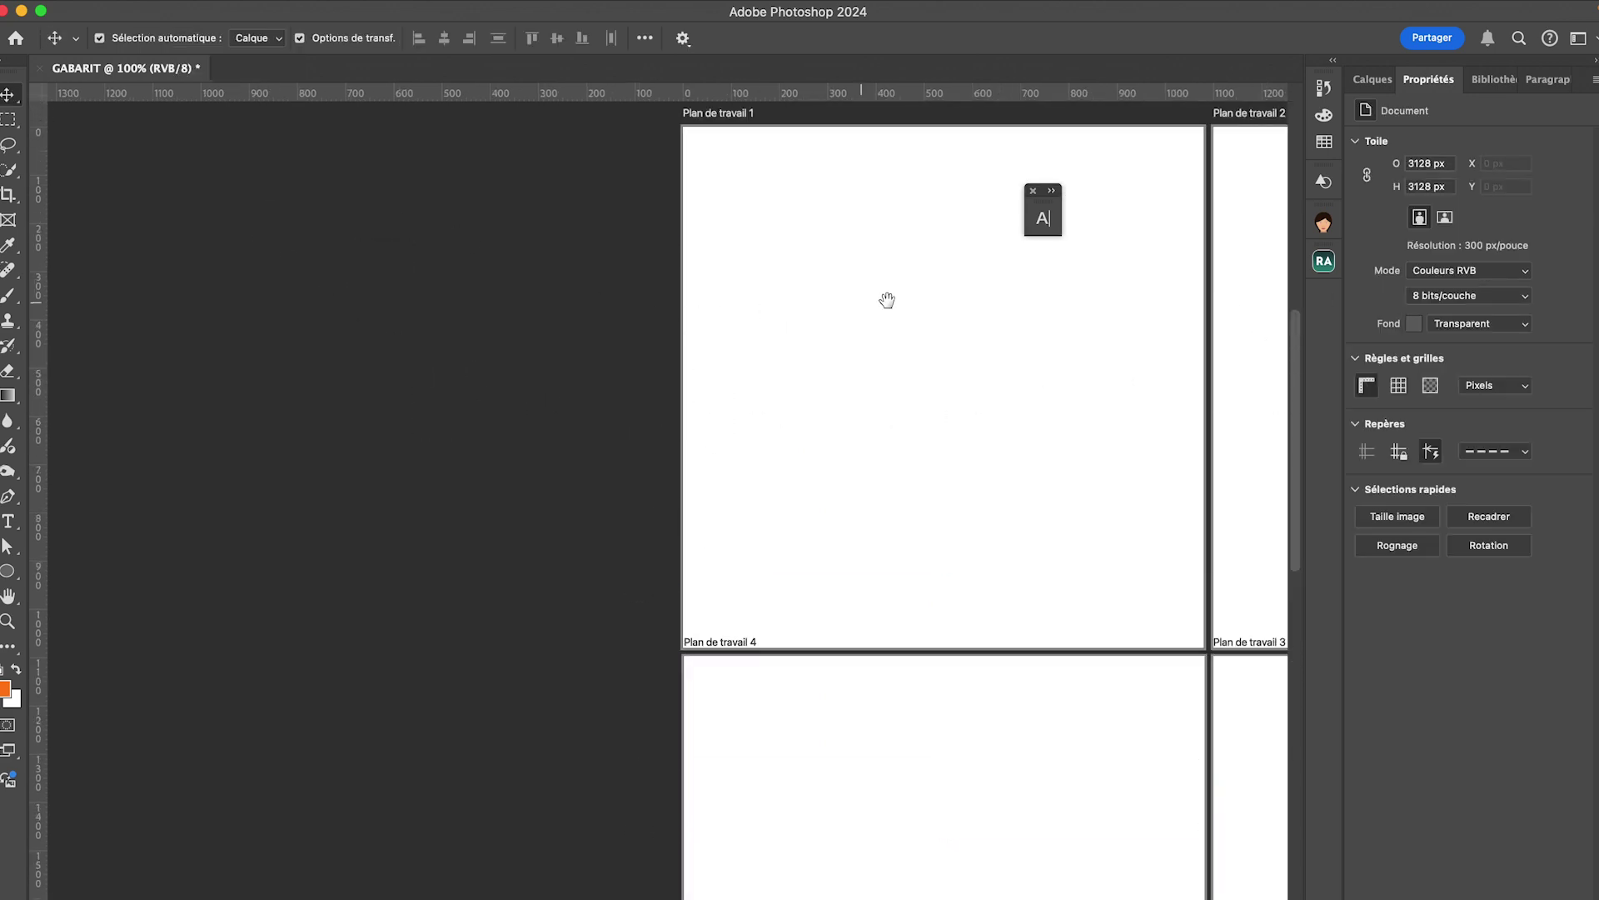
- Start placing an embedded file and go to the VIDEO EVC folder on the DATA drive
{"action": "scroll", "coordinate": [861, 311], "scroll_direction": "right", "scroll_amount": 10}
{"action": "key", "text": "super+minus"}
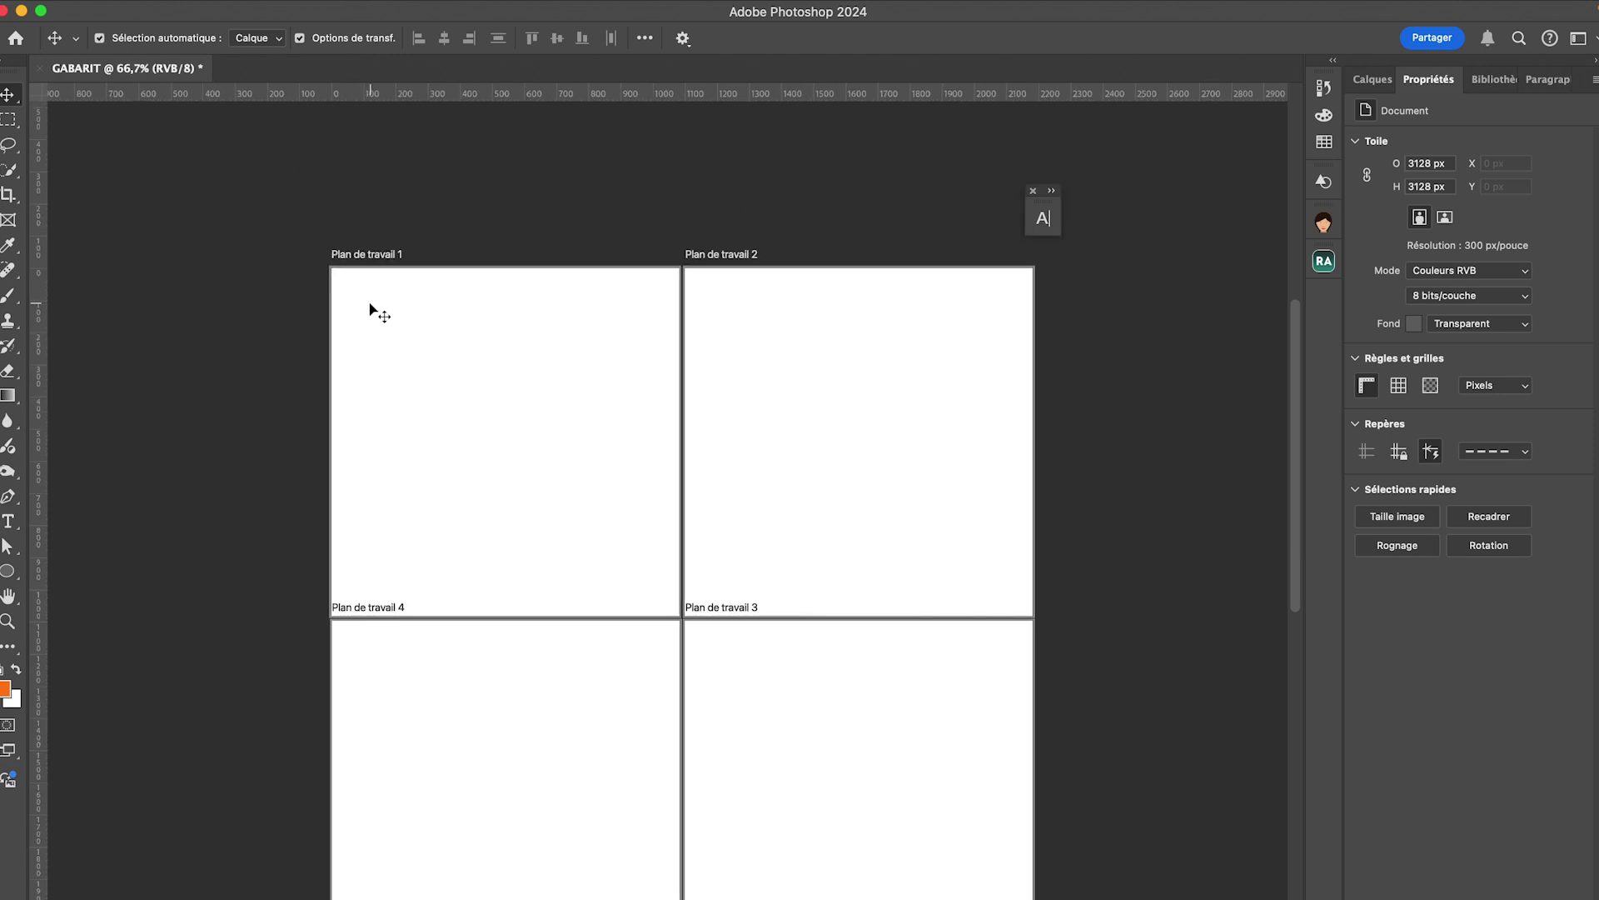
{"action": "scroll", "coordinate": [467, 433], "scroll_direction": "down", "scroll_amount": 1}
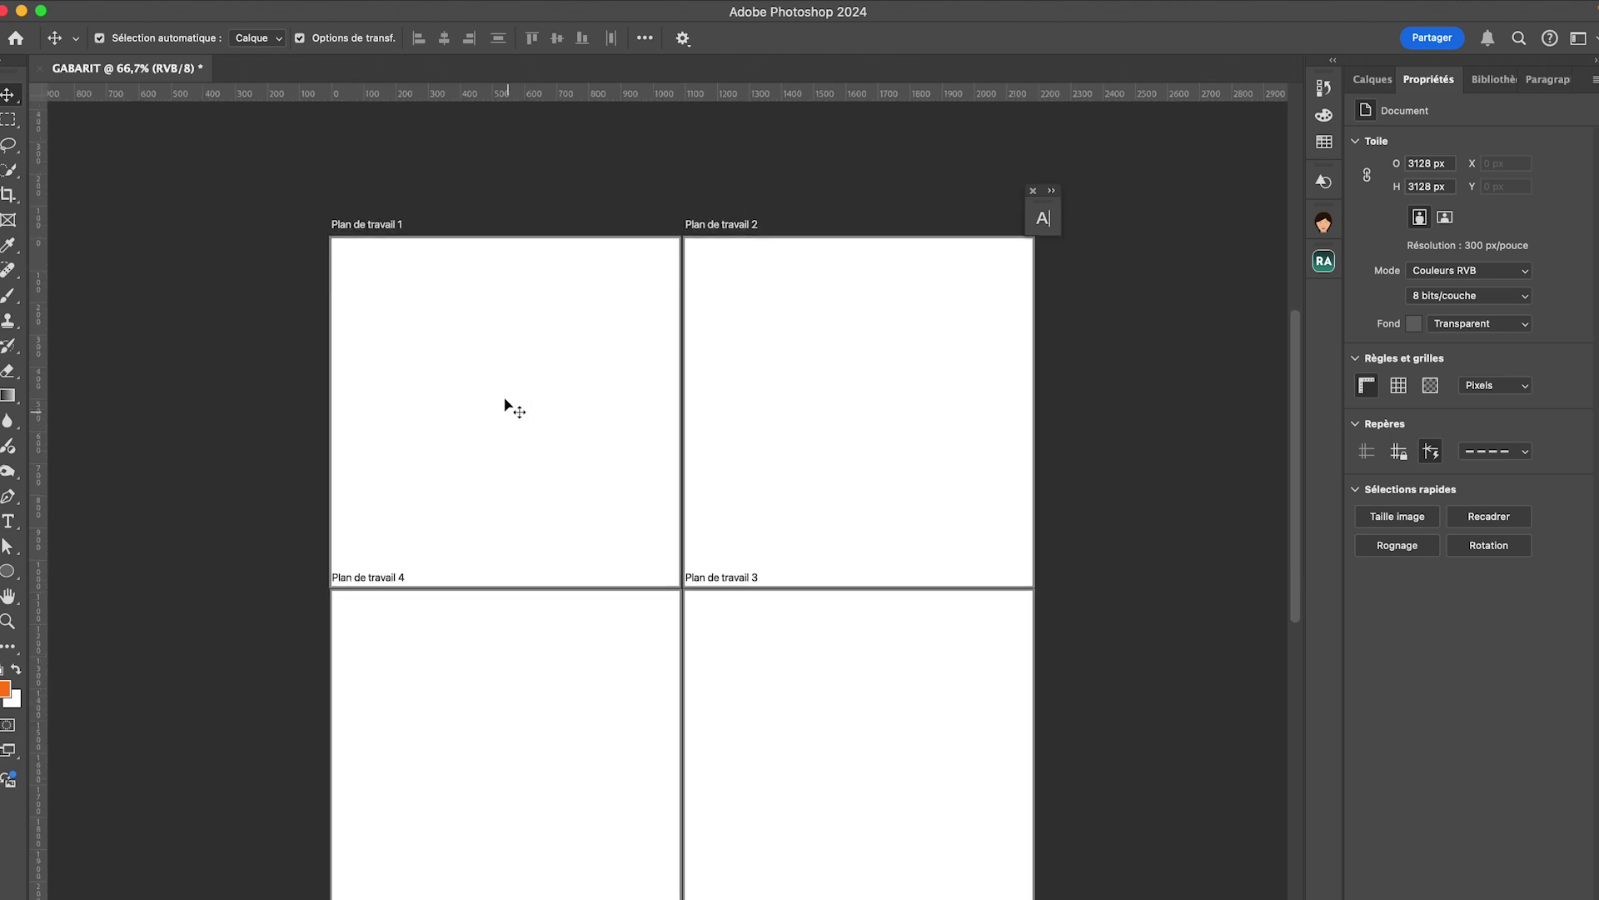
{"action": "mouse_move", "coordinate": [114, 3]}
{"action": "left_click", "coordinate": [167, 7]}
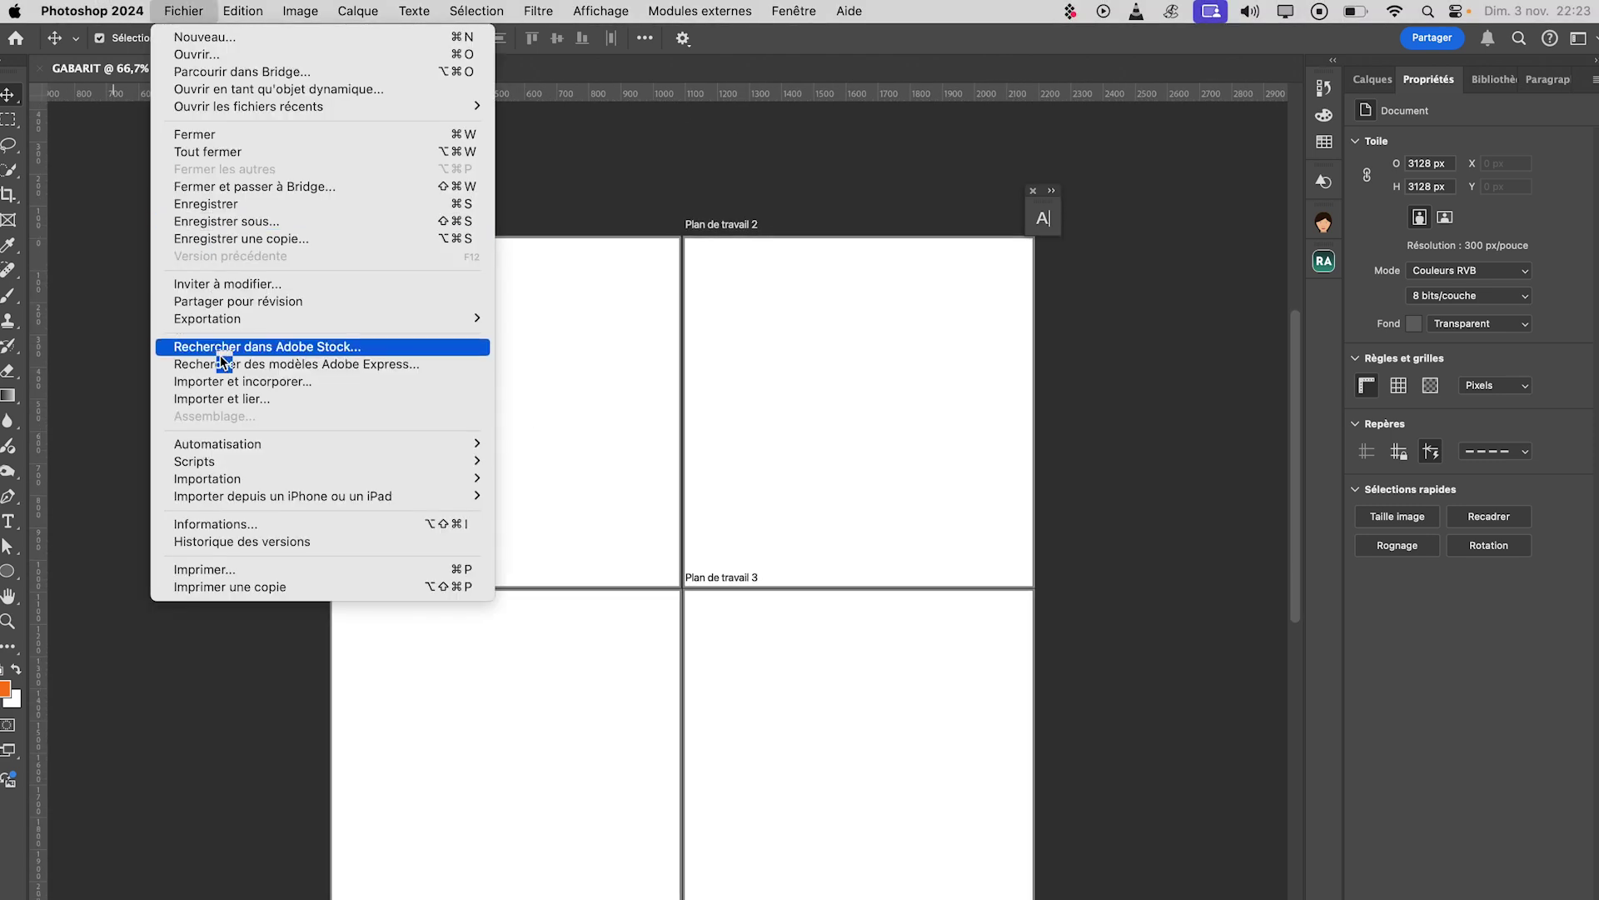
{"action": "left_click", "coordinate": [501, 380]}
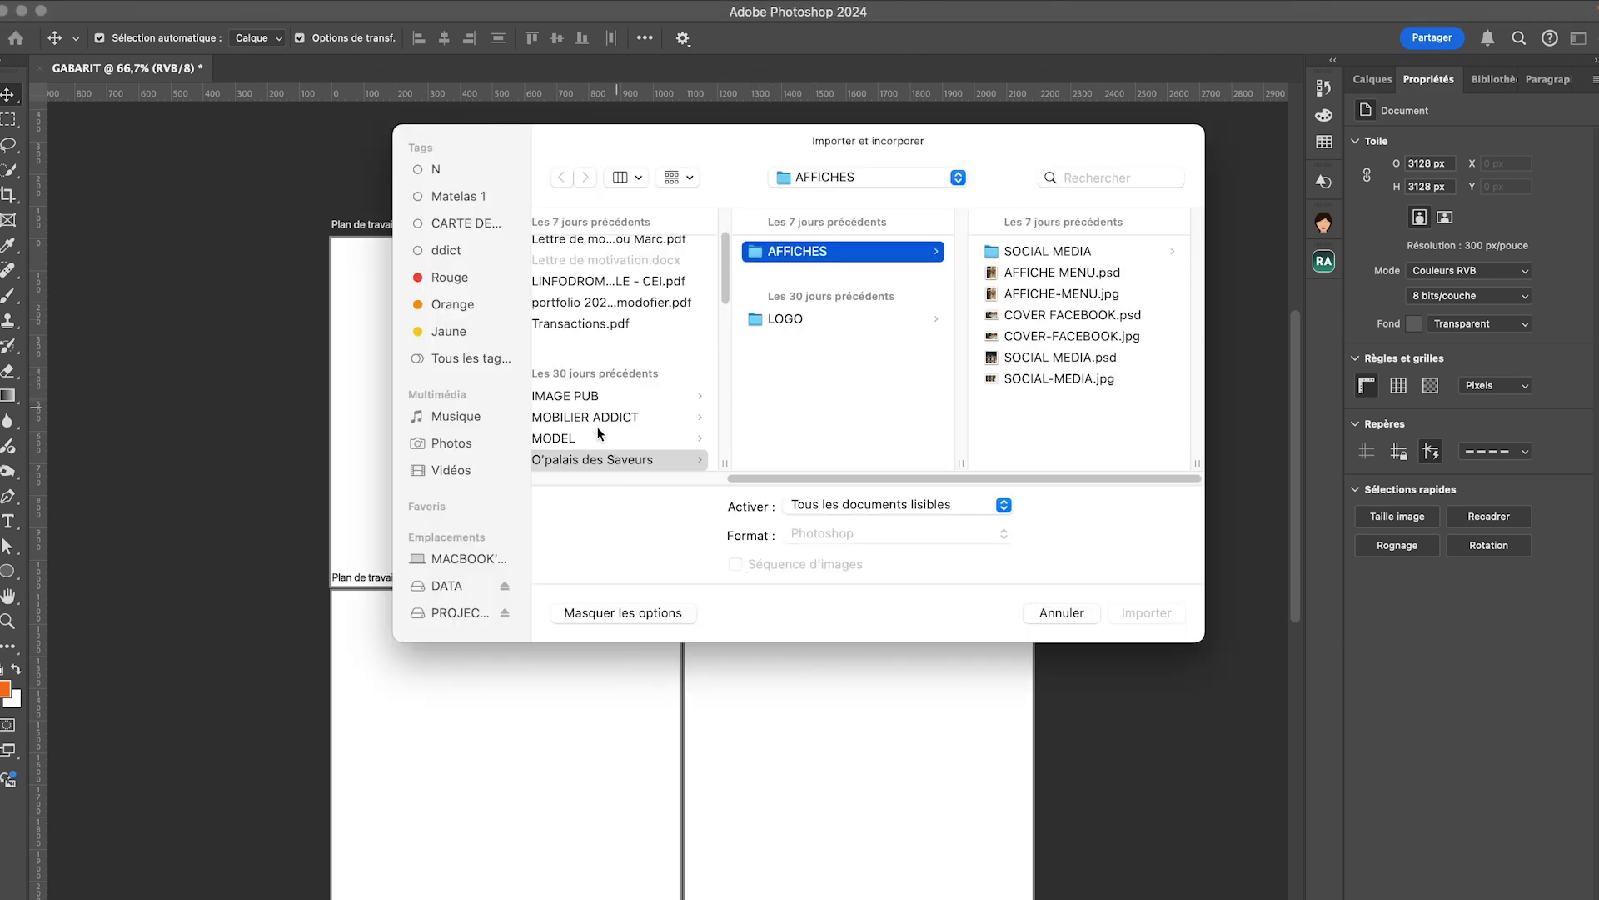
{"action": "scroll", "coordinate": [644, 439], "scroll_direction": "down", "scroll_amount": 5}
{"action": "scroll", "coordinate": [583, 417], "scroll_direction": "up", "scroll_amount": 10}
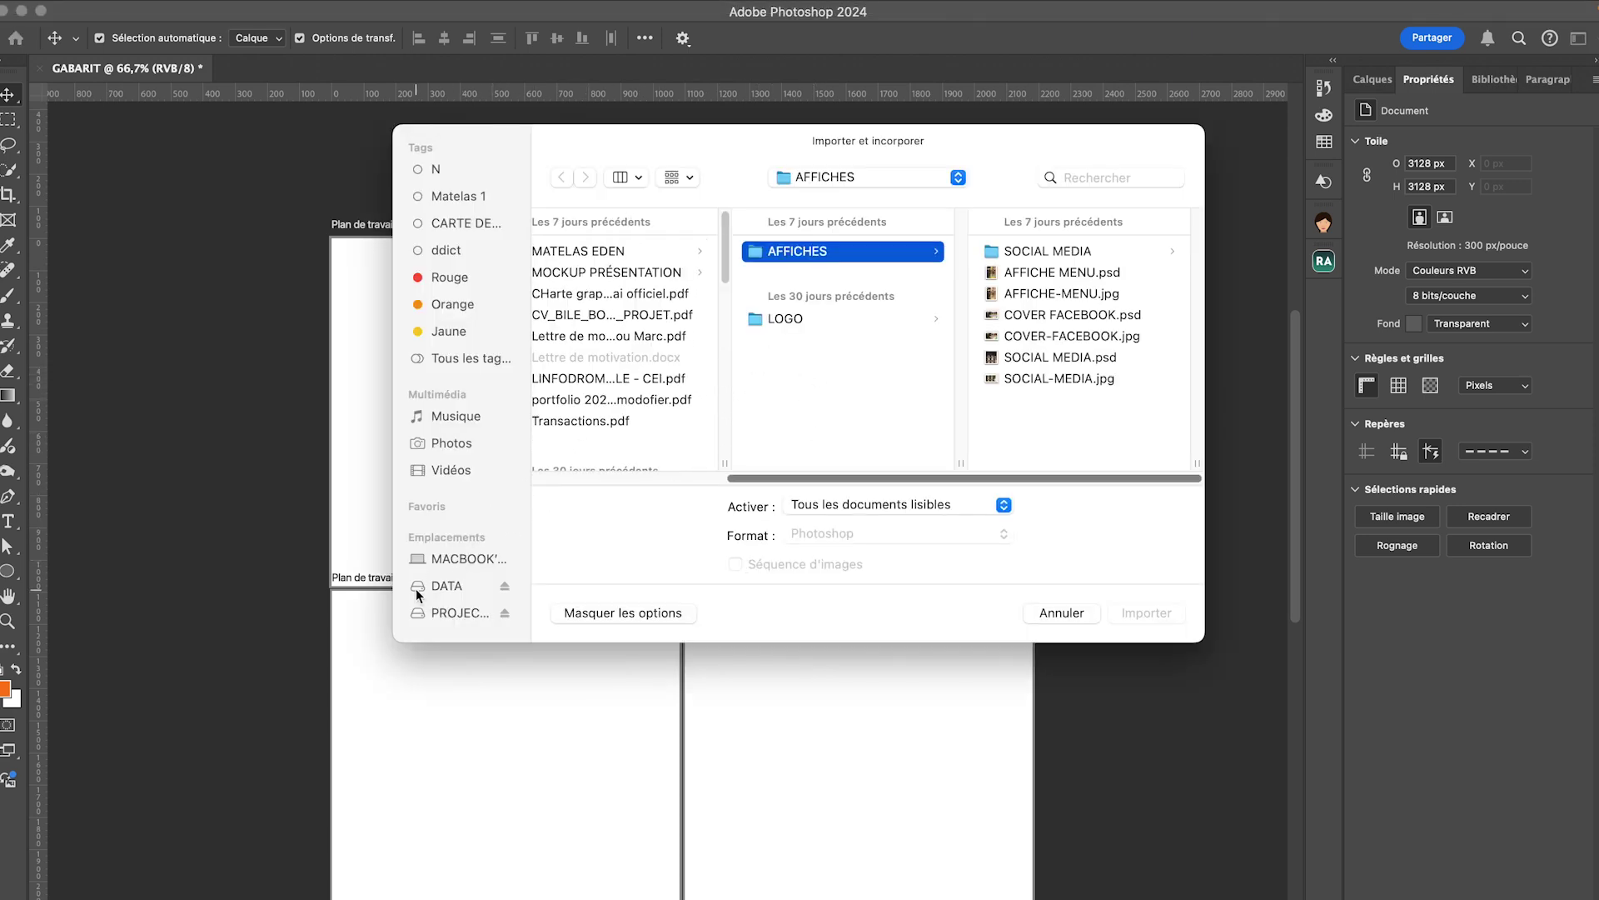
{"action": "left_click", "coordinate": [417, 589]}
{"action": "scroll", "coordinate": [653, 354], "scroll_direction": "down", "scroll_amount": 3}
{"action": "left_click", "coordinate": [614, 465]}
{"action": "scroll", "coordinate": [851, 341], "scroll_direction": "down", "scroll_amount": 2}
{"action": "scroll", "coordinate": [851, 347], "scroll_direction": "up", "scroll_amount": 2}
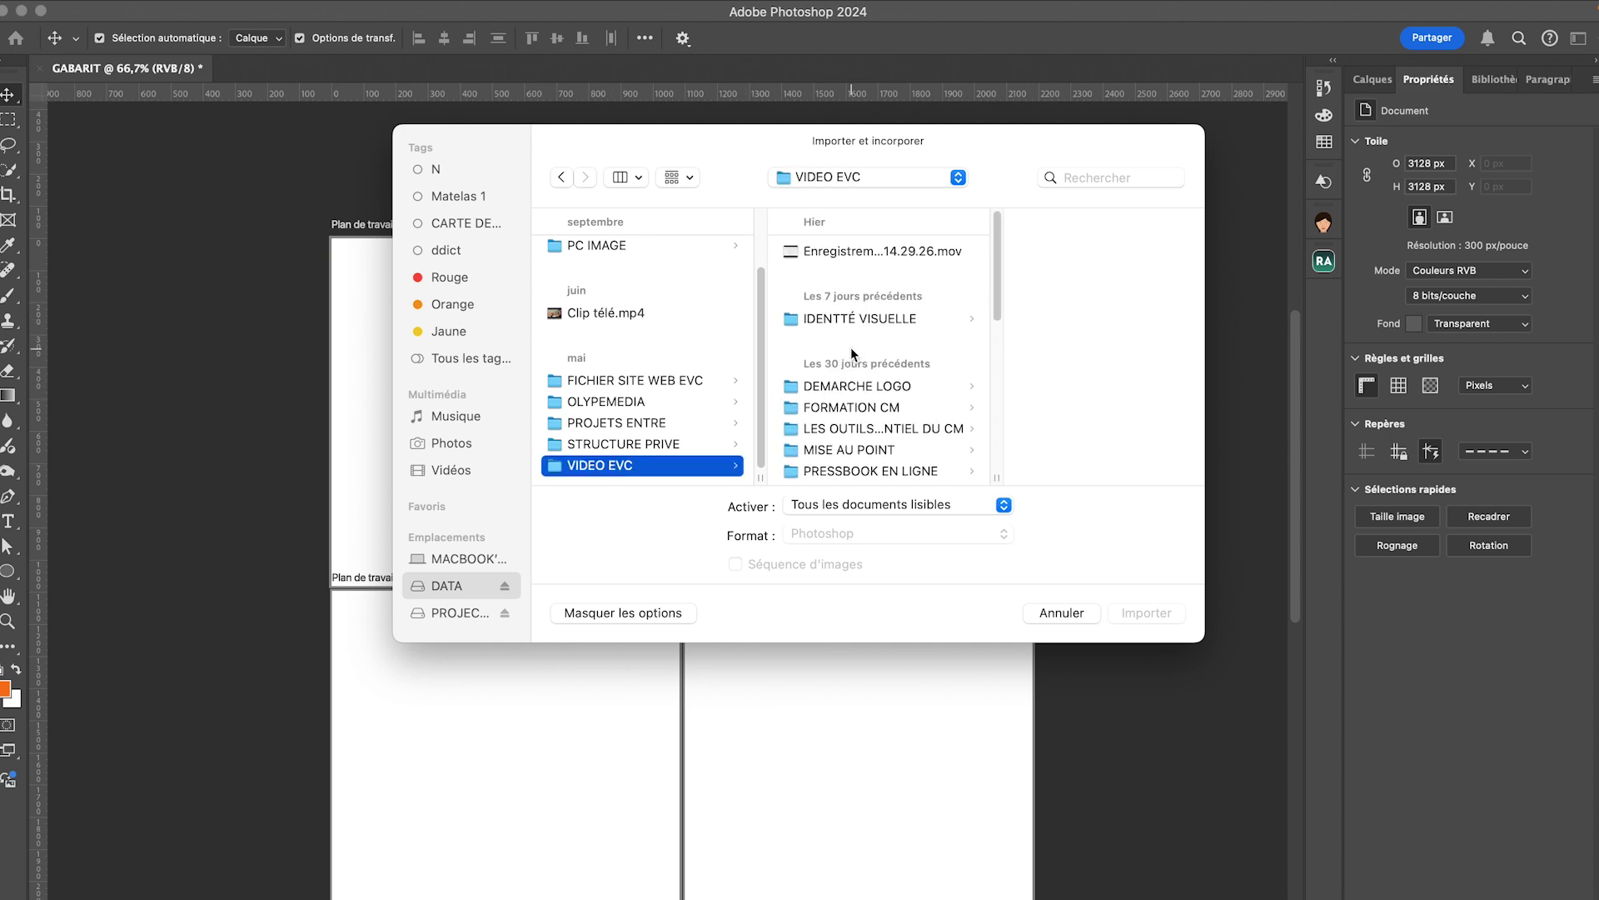
- Go to the VISUELS folder inside the PRESSBOOK EN LIGNE folder of VIDEO EVC
{"action": "scroll", "coordinate": [851, 348], "scroll_direction": "down", "scroll_amount": 4}
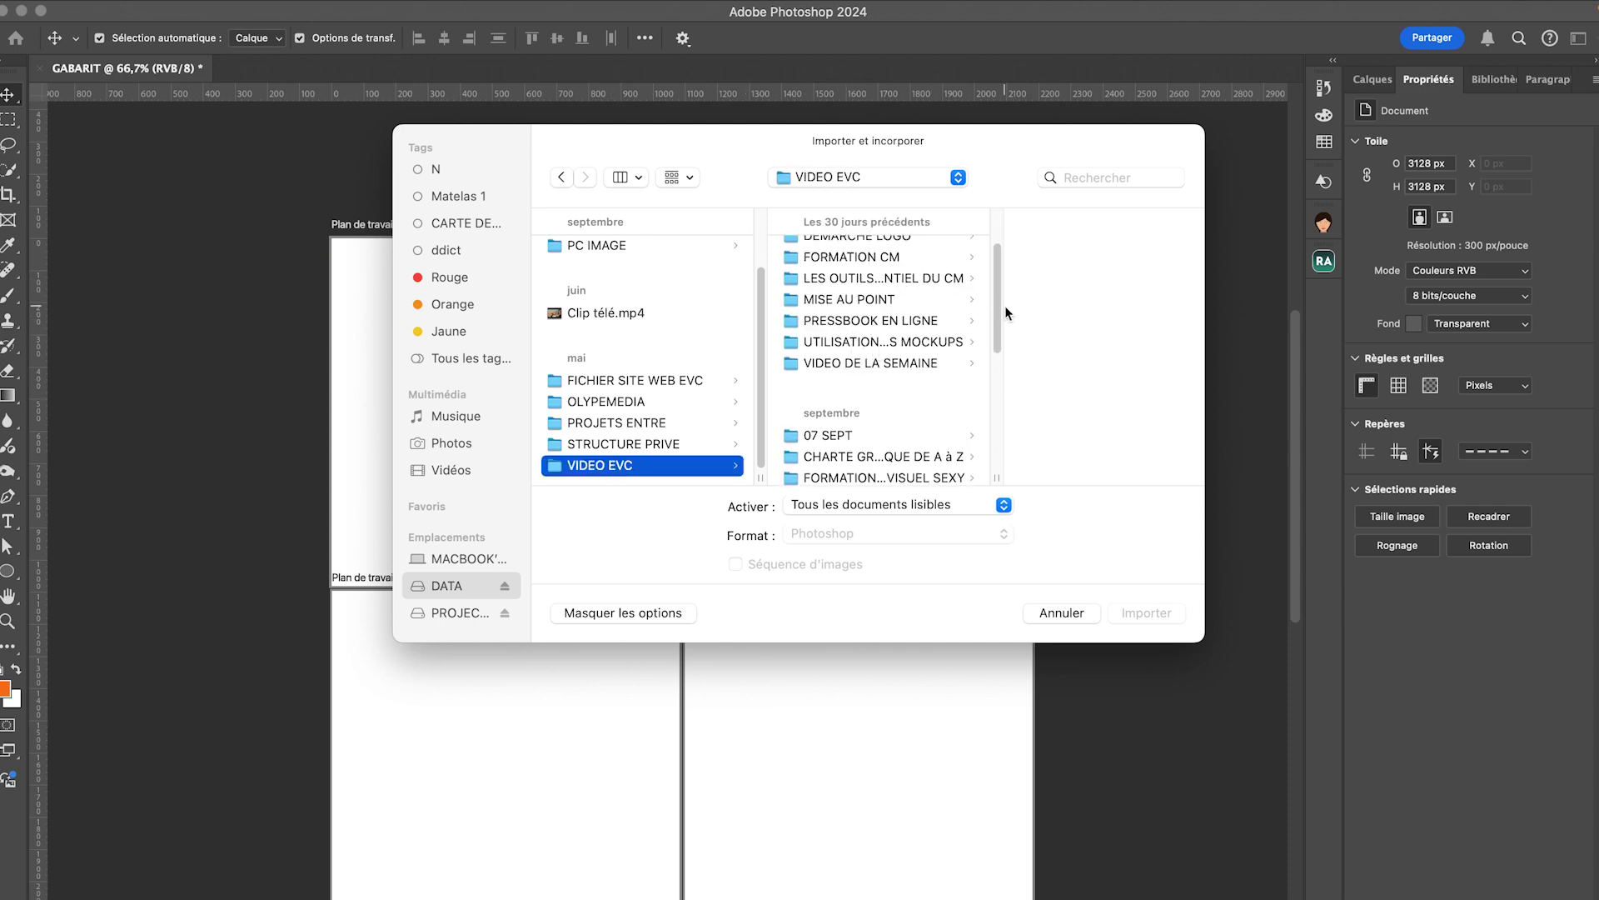
{"action": "left_click_drag", "start_coordinate": [998, 328], "coordinate": [996, 303]}
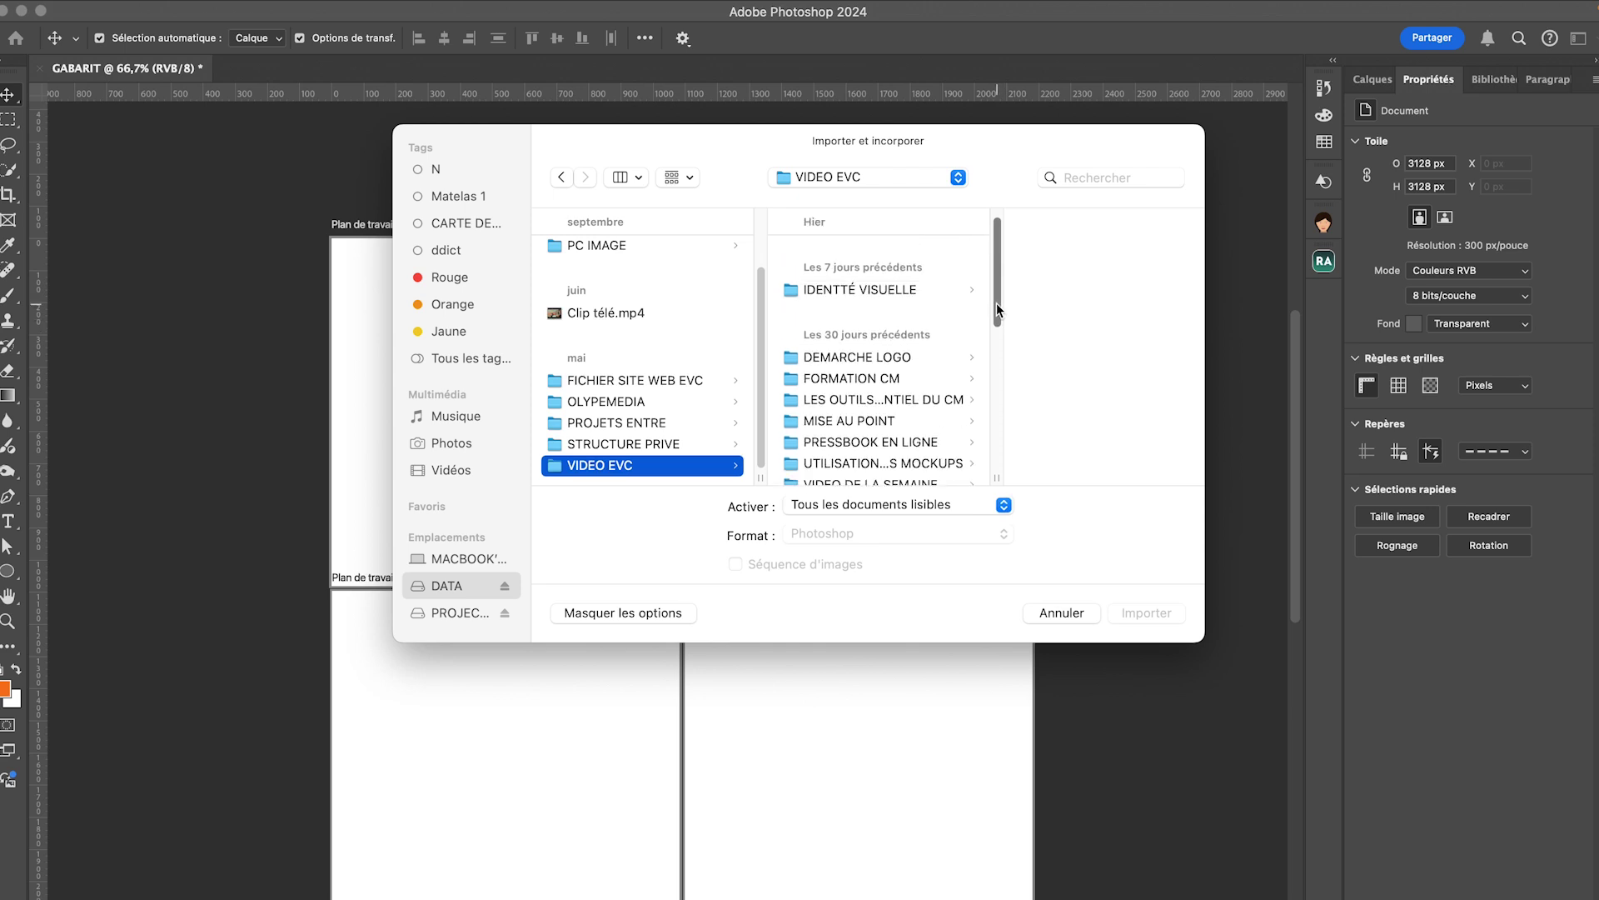
{"action": "left_click", "coordinate": [911, 462]}
{"action": "left_click", "coordinate": [892, 445]}
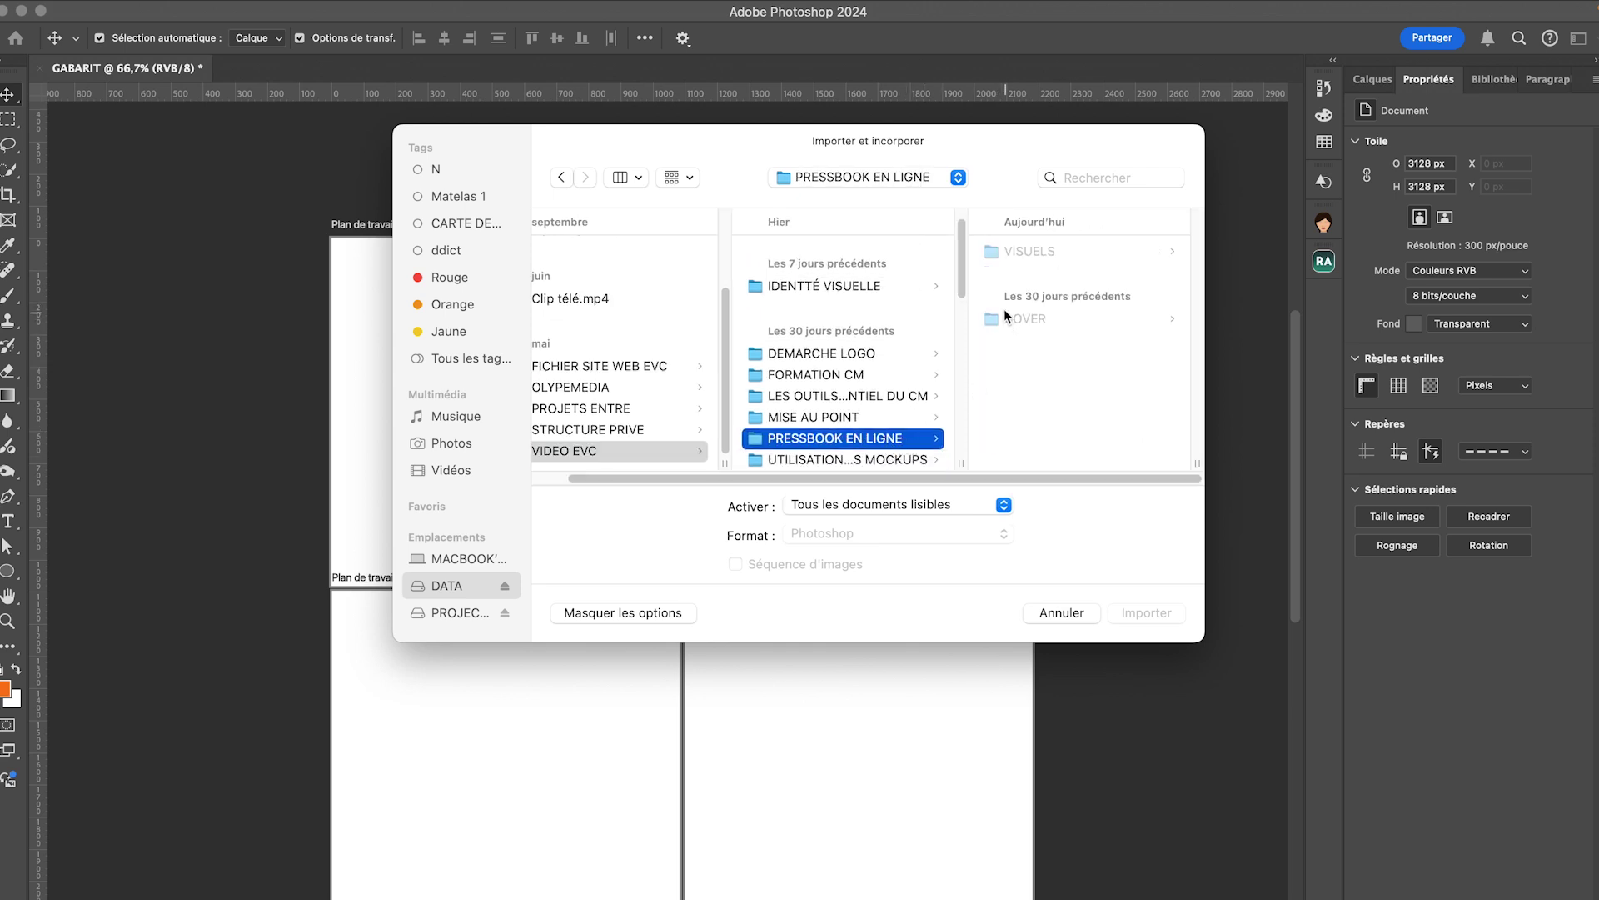
{"action": "left_click", "coordinate": [1018, 251]}
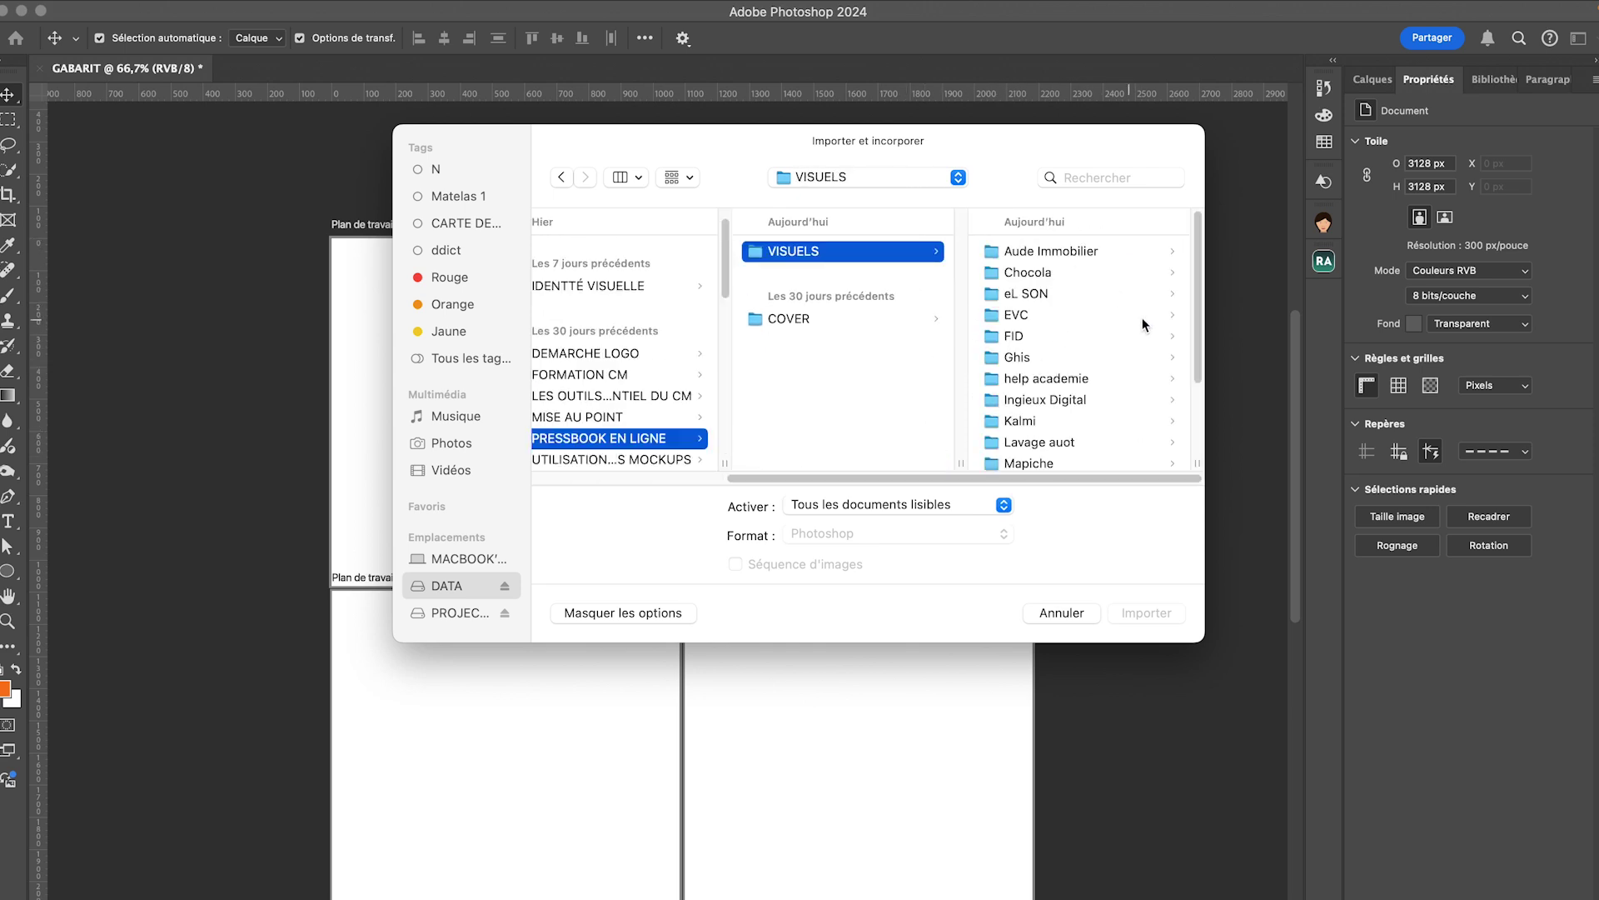
- Choose une-belle-histoire-.jpg from the Oconfort client folder and import it as an embedded image
{"action": "left_click_drag", "start_coordinate": [1198, 288], "coordinate": [1207, 353]}
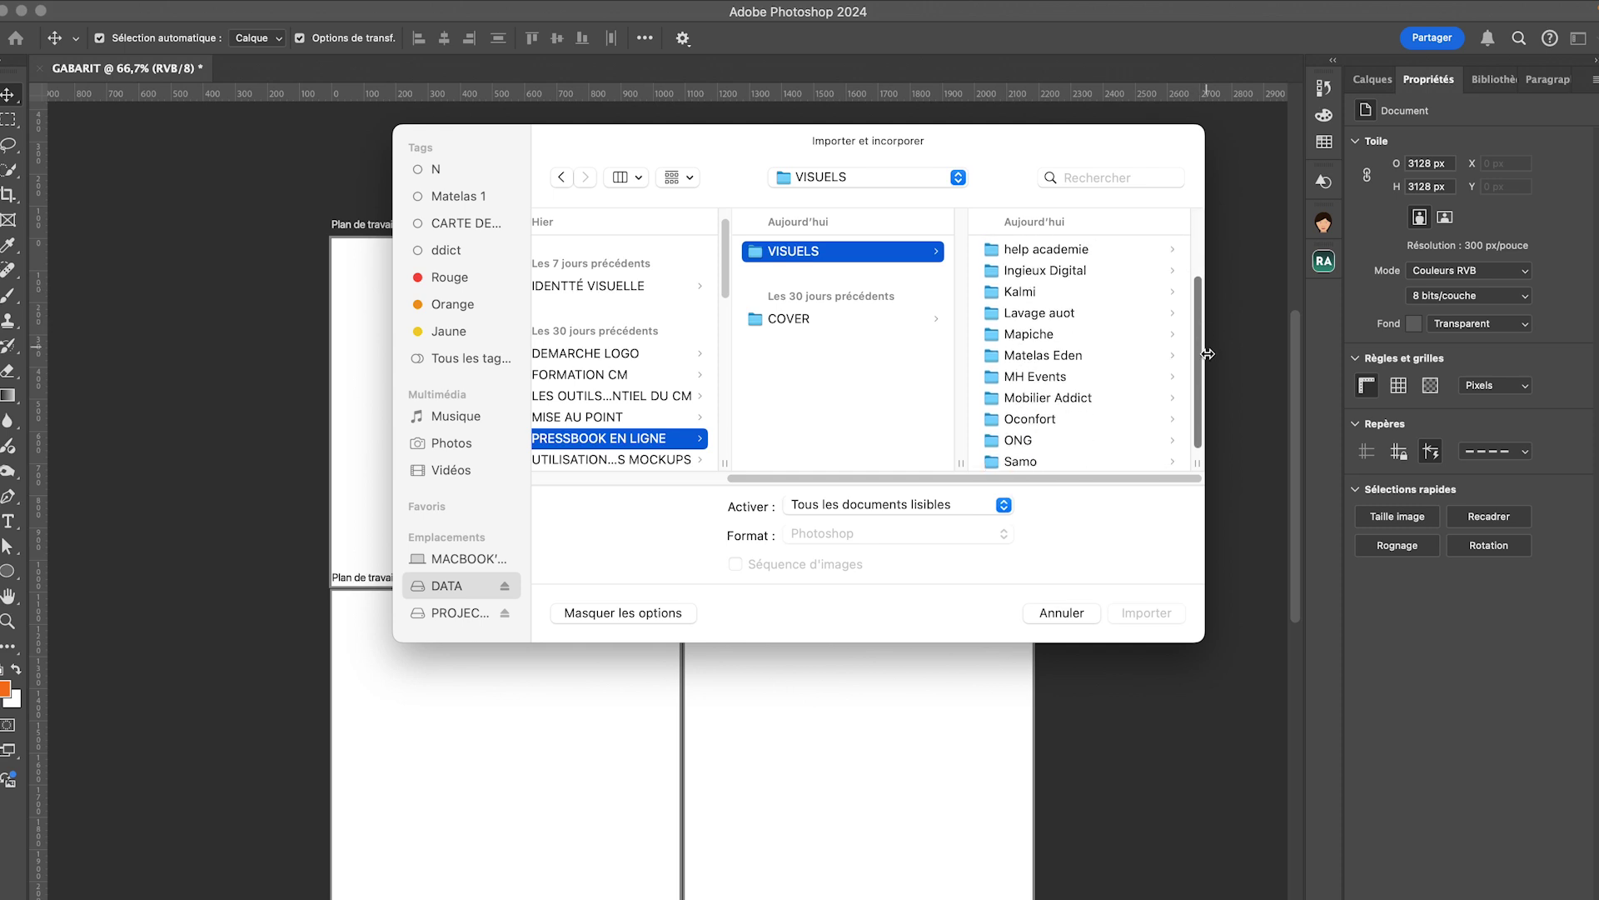
{"action": "left_click", "coordinate": [1031, 418]}
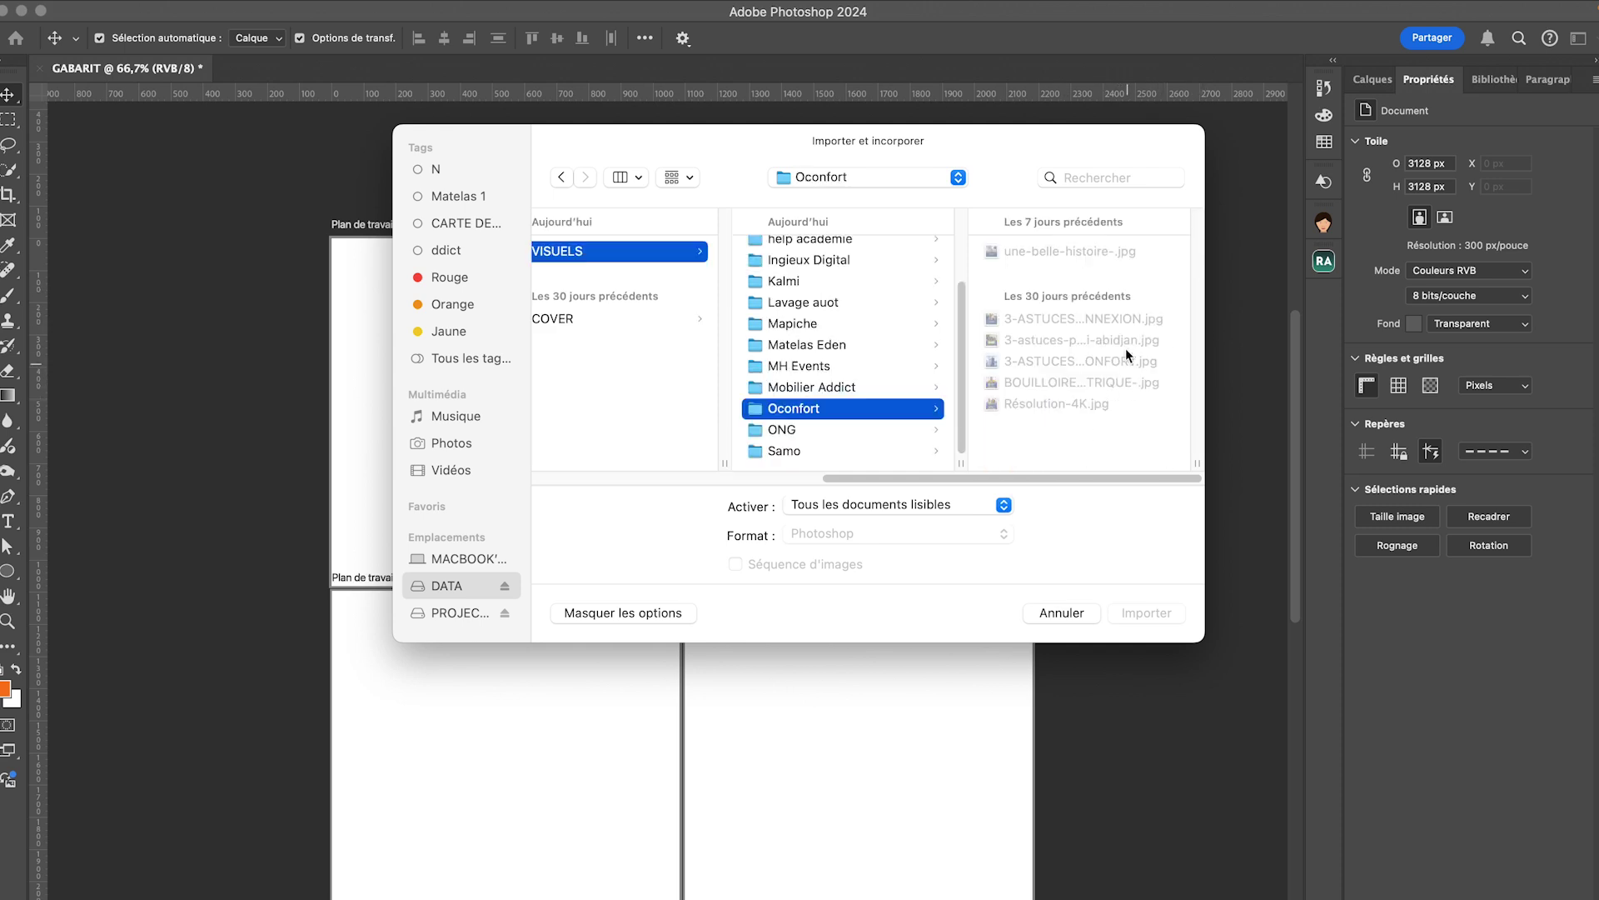
{"action": "key", "text": "Right"}
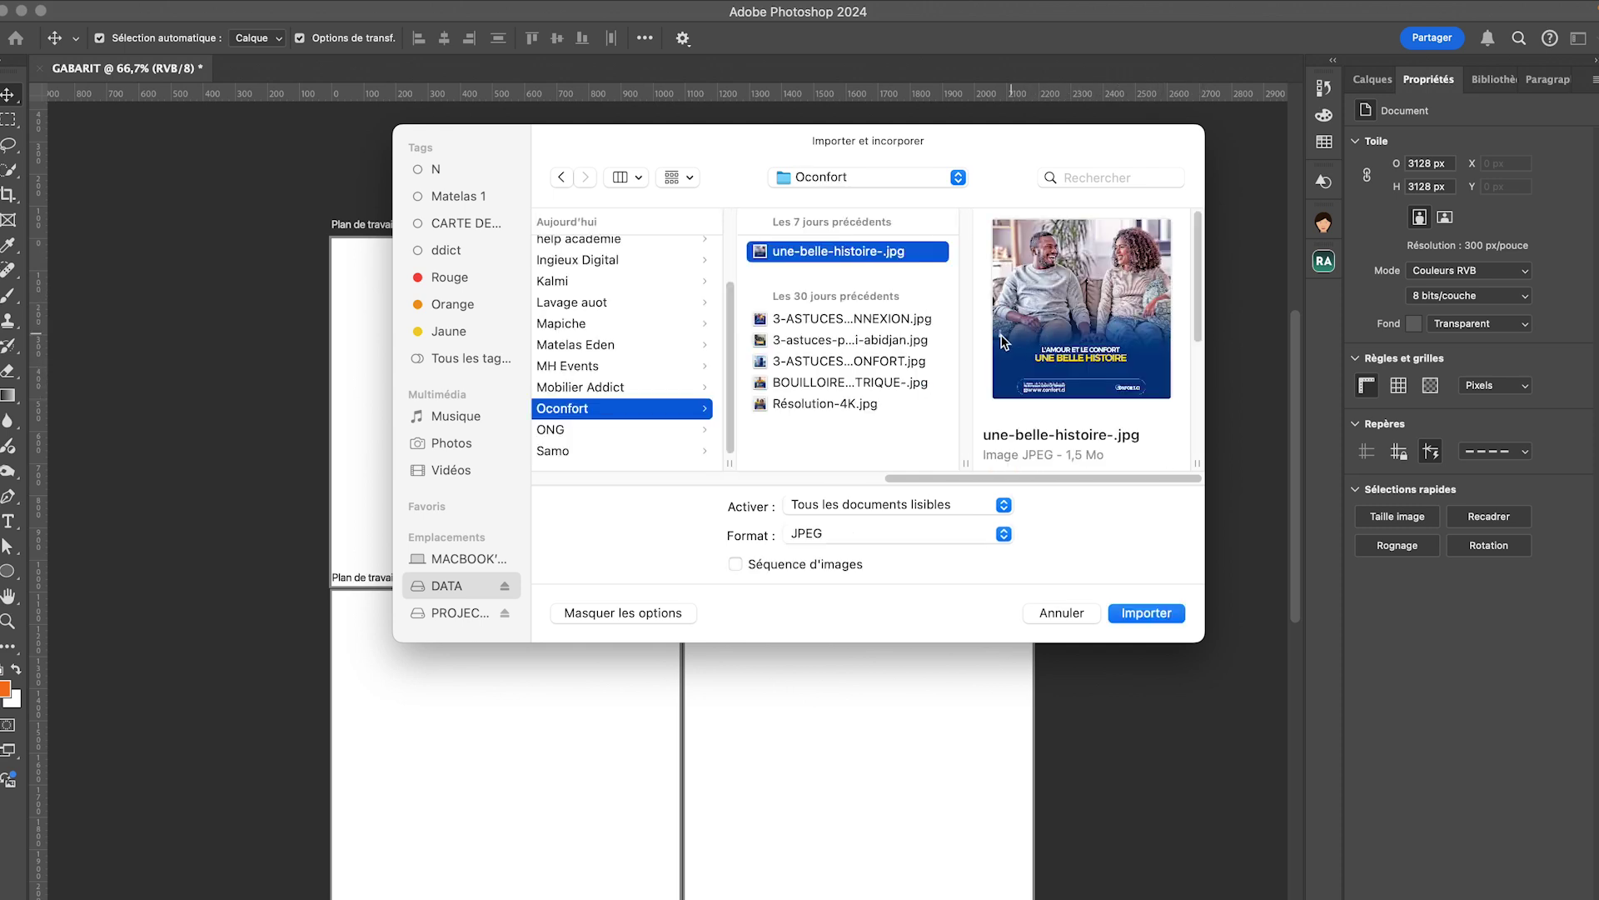
{"action": "left_click", "coordinate": [1149, 608]}
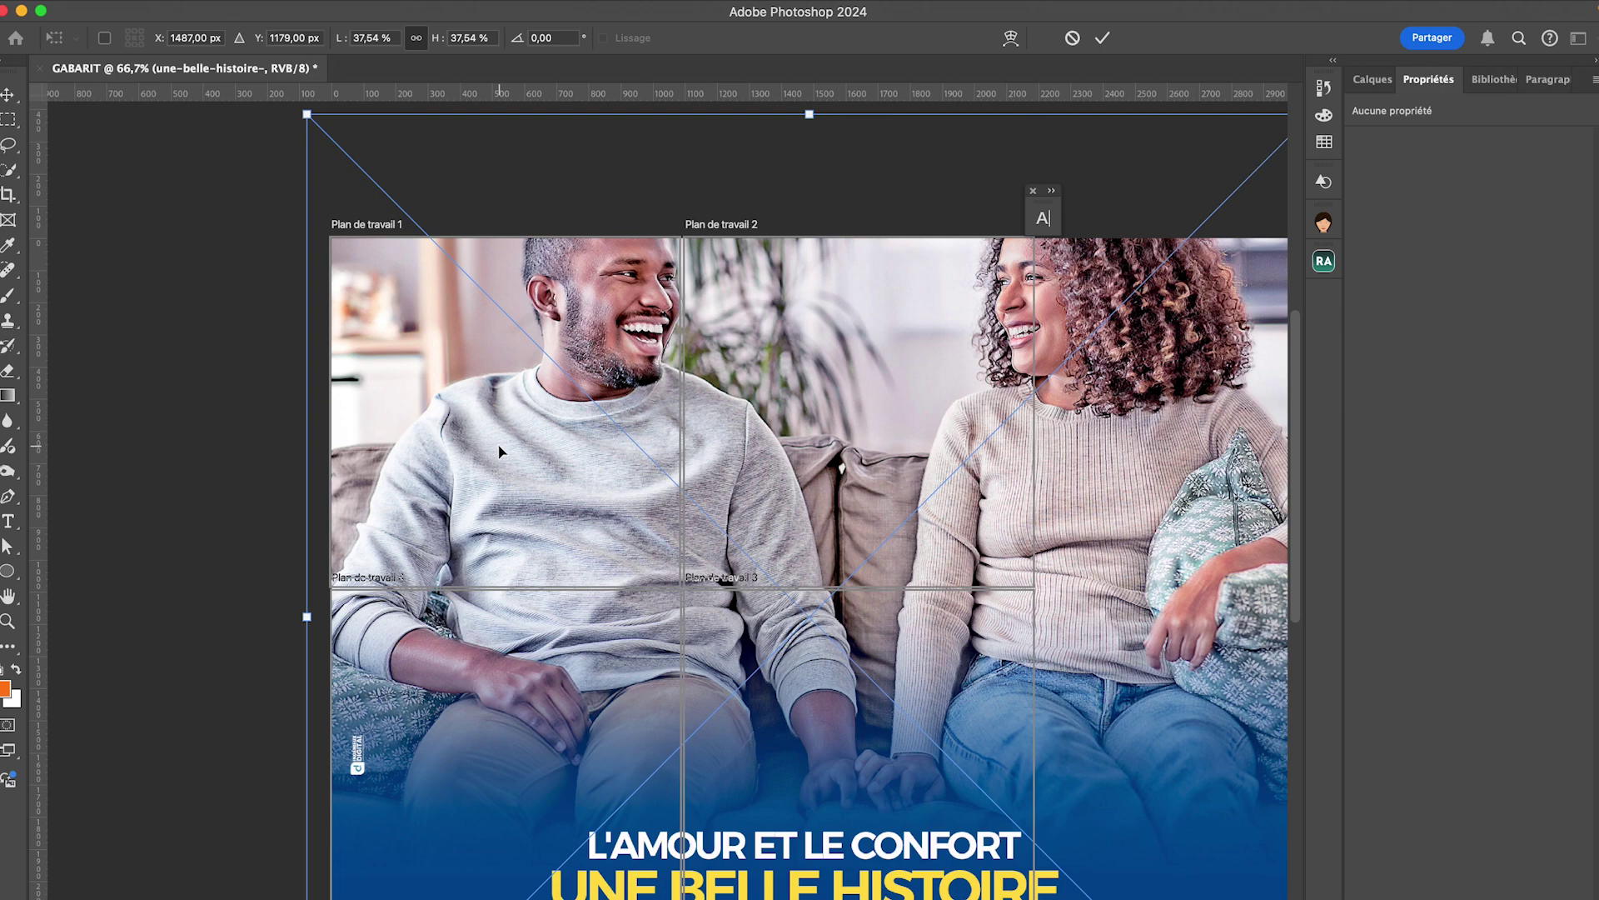
- Move the placed couple visual over the four artboards, to about X 1181 px and Y 1097 px
{"action": "scroll", "coordinate": [500, 451], "scroll_direction": "down", "scroll_amount": 5}
{"action": "scroll", "coordinate": [503, 443], "scroll_direction": "up", "scroll_amount": 3}
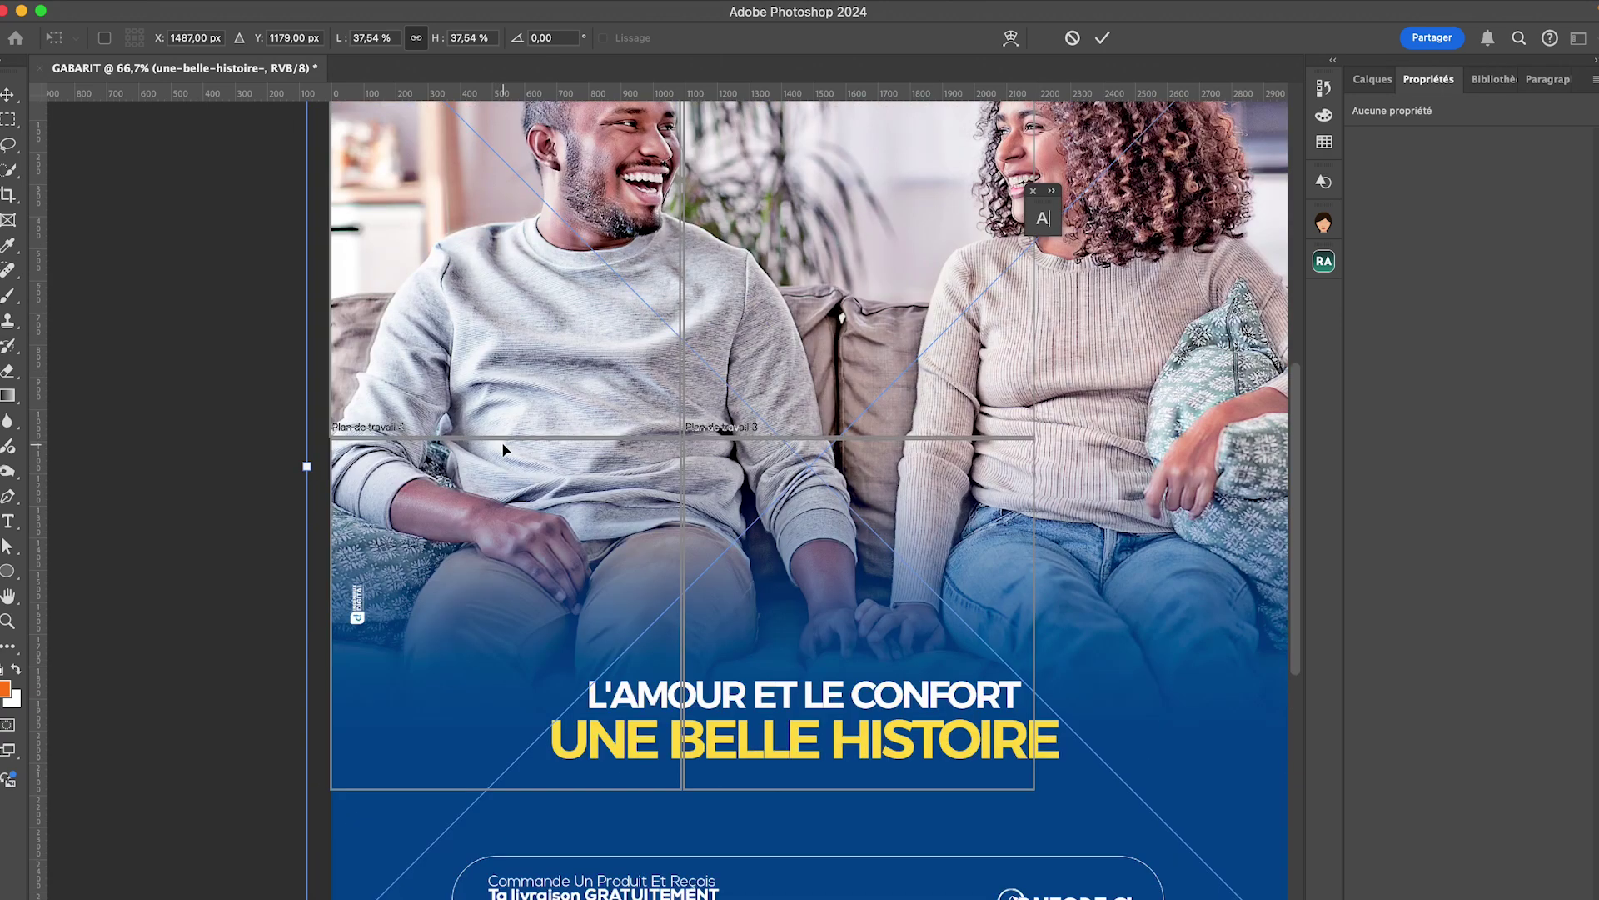
{"action": "key", "text": "super+minus"}
{"action": "key", "text": "super+minus"}
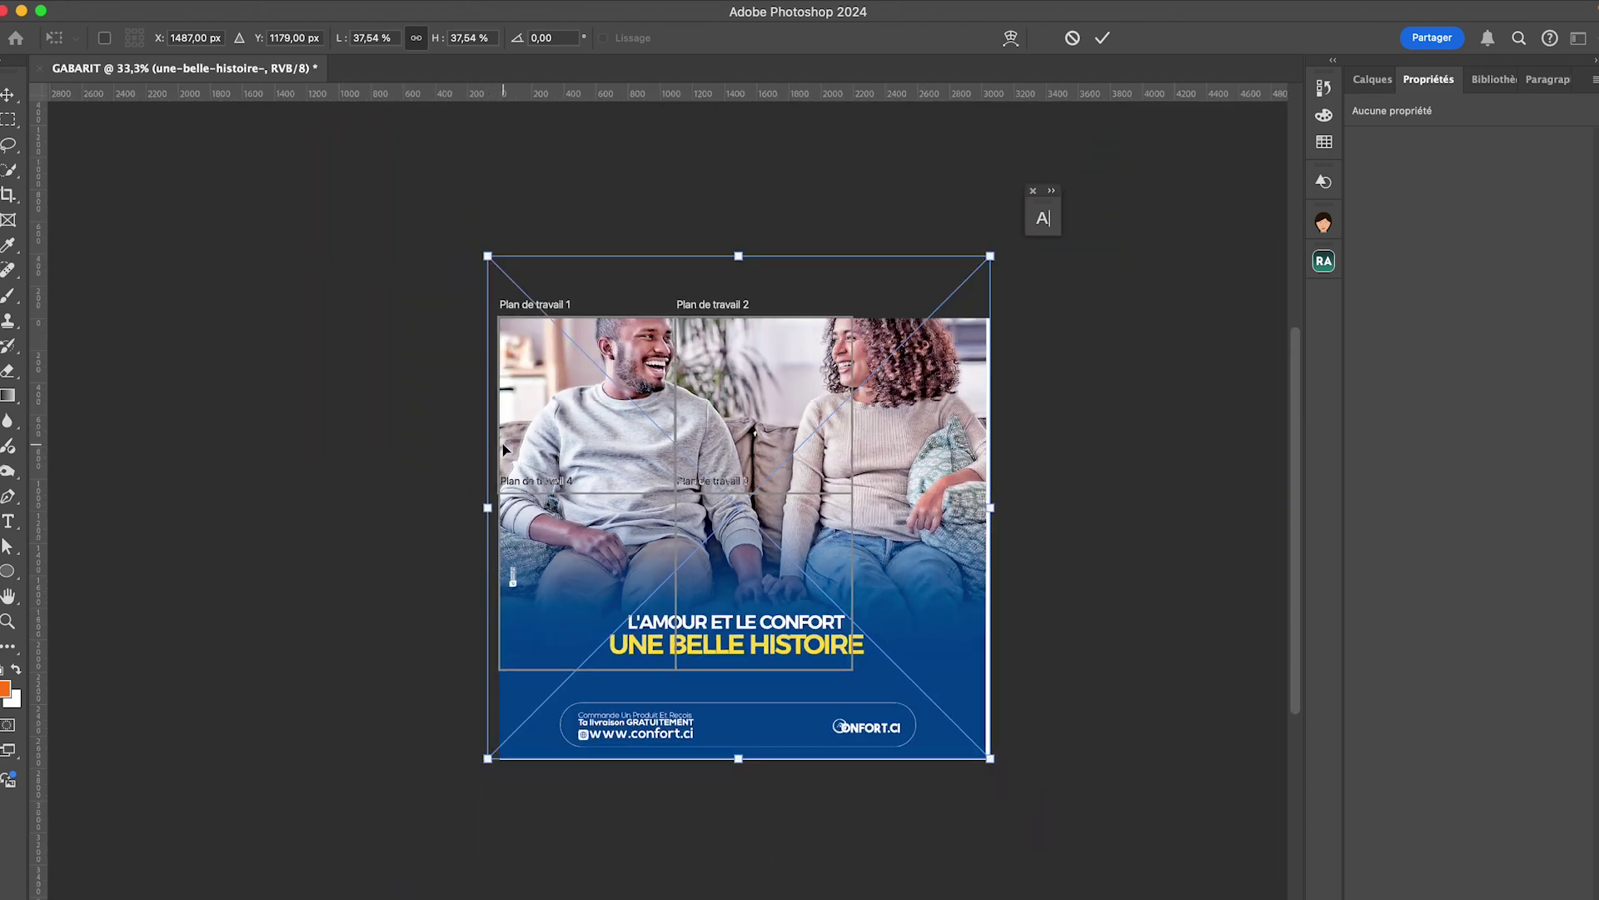
{"action": "left_click_drag", "start_coordinate": [761, 399], "coordinate": [697, 362]}
{"action": "left_click_drag", "start_coordinate": [820, 510], "coordinate": [837, 533]}
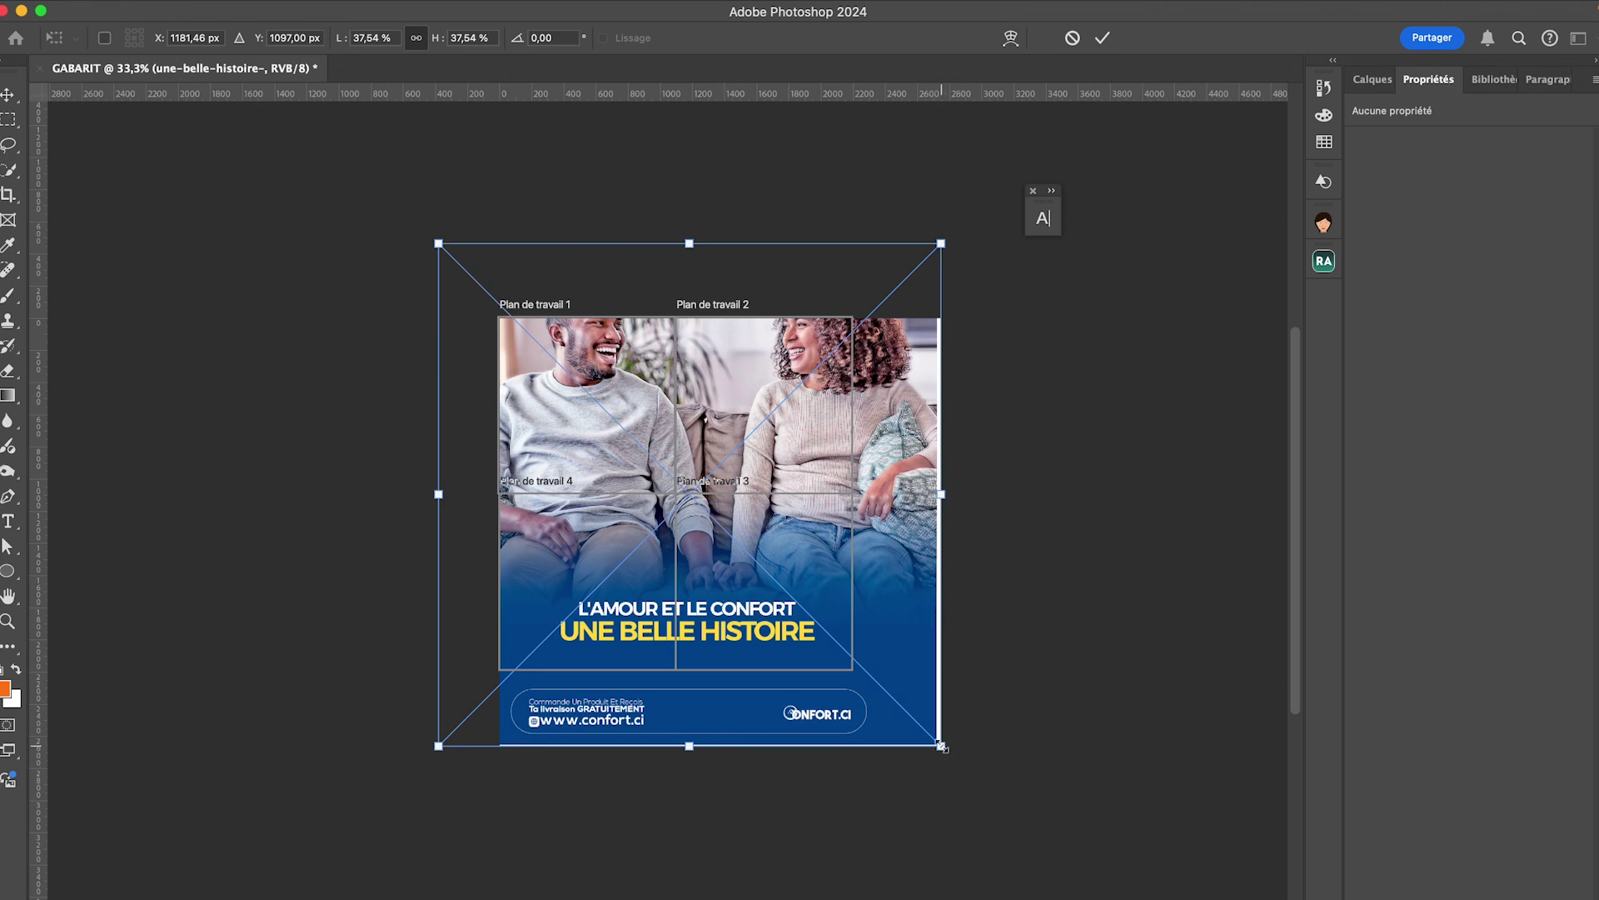
- Scale the placed visual proportionally to about 28.54%, move it to X 1100 px and Y 1080 px, and commit the transformation
{"action": "left_click_drag", "start_coordinate": [942, 745], "coordinate": [846, 678]}
{"action": "key", "text": "super+z"}
{"action": "left_click_drag", "start_coordinate": [333, 37], "coordinate": [325, 38]}
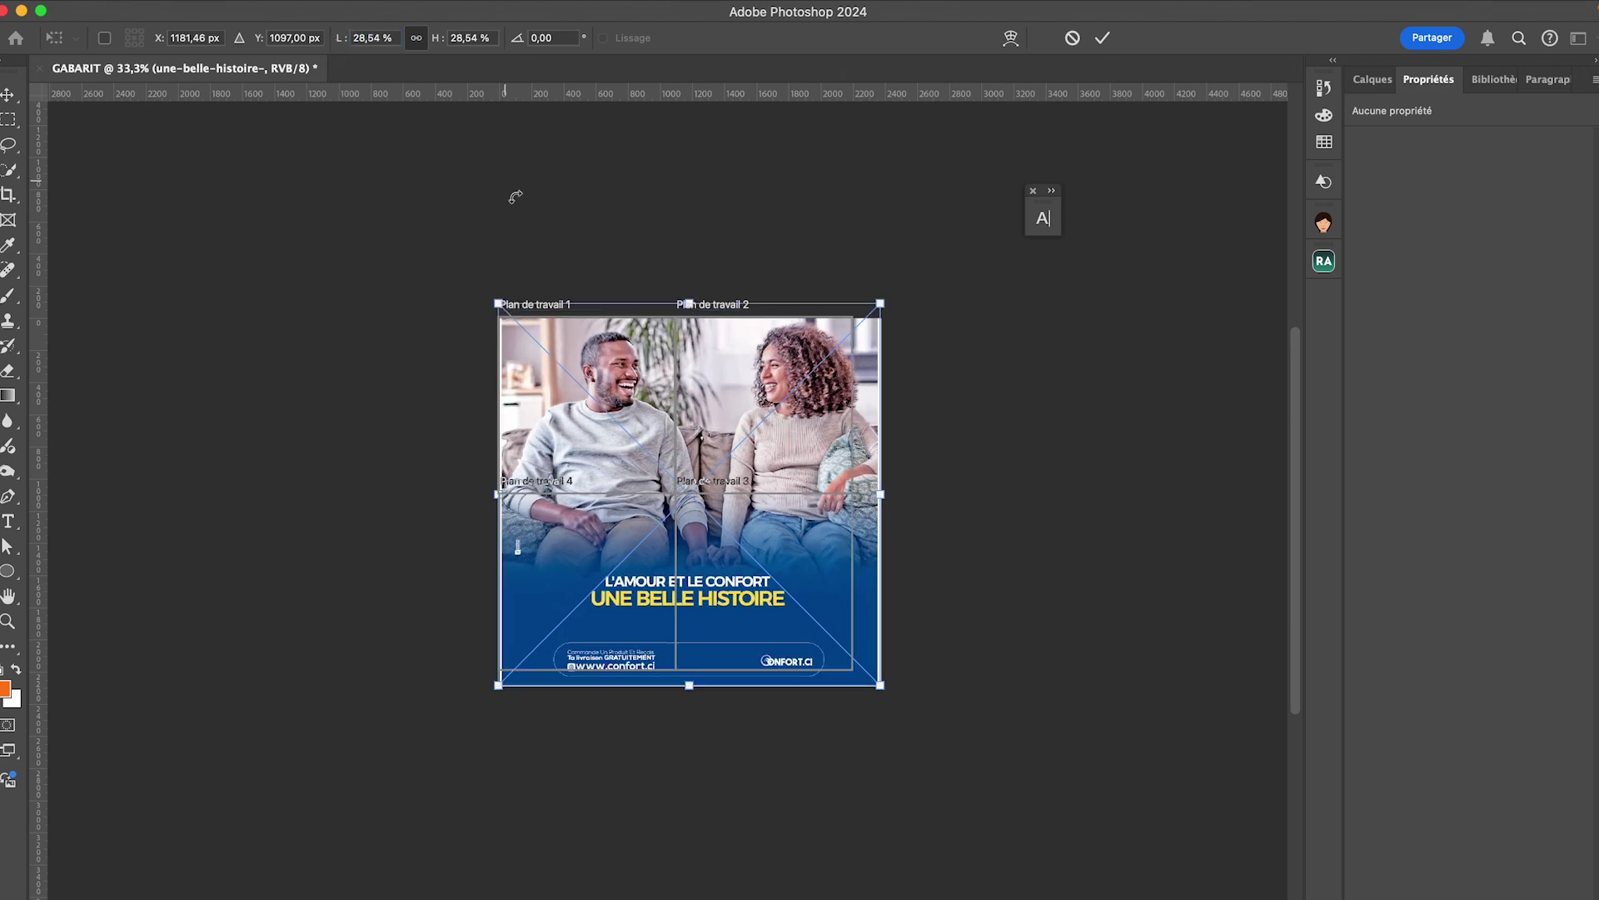
{"action": "left_click_drag", "start_coordinate": [612, 329], "coordinate": [599, 309]}
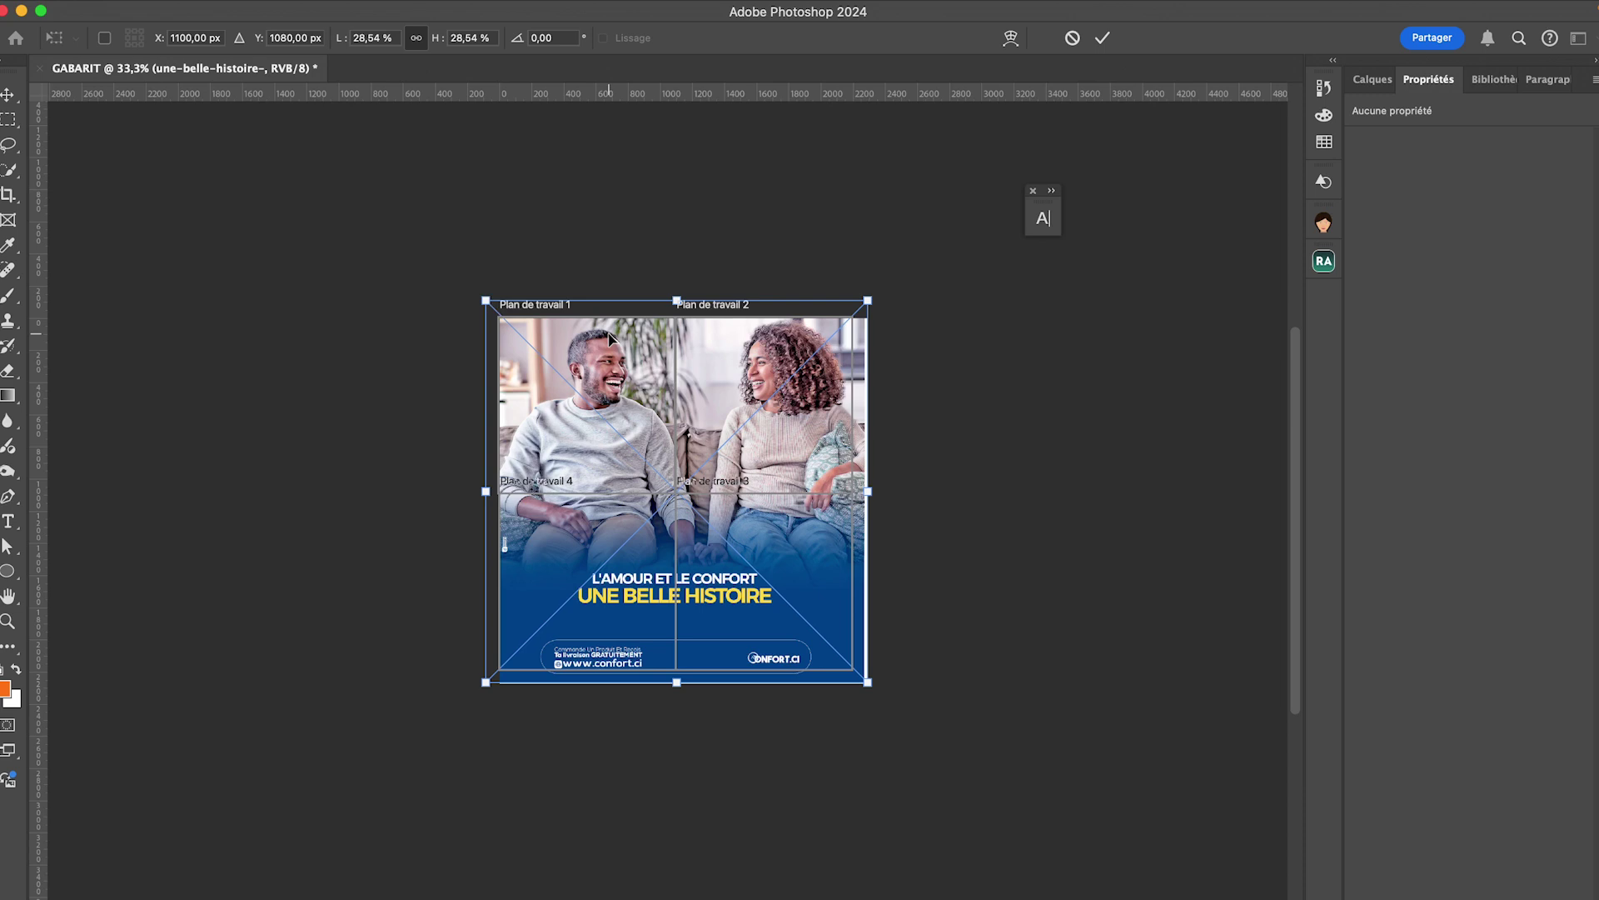
{"action": "key", "text": "Return"}
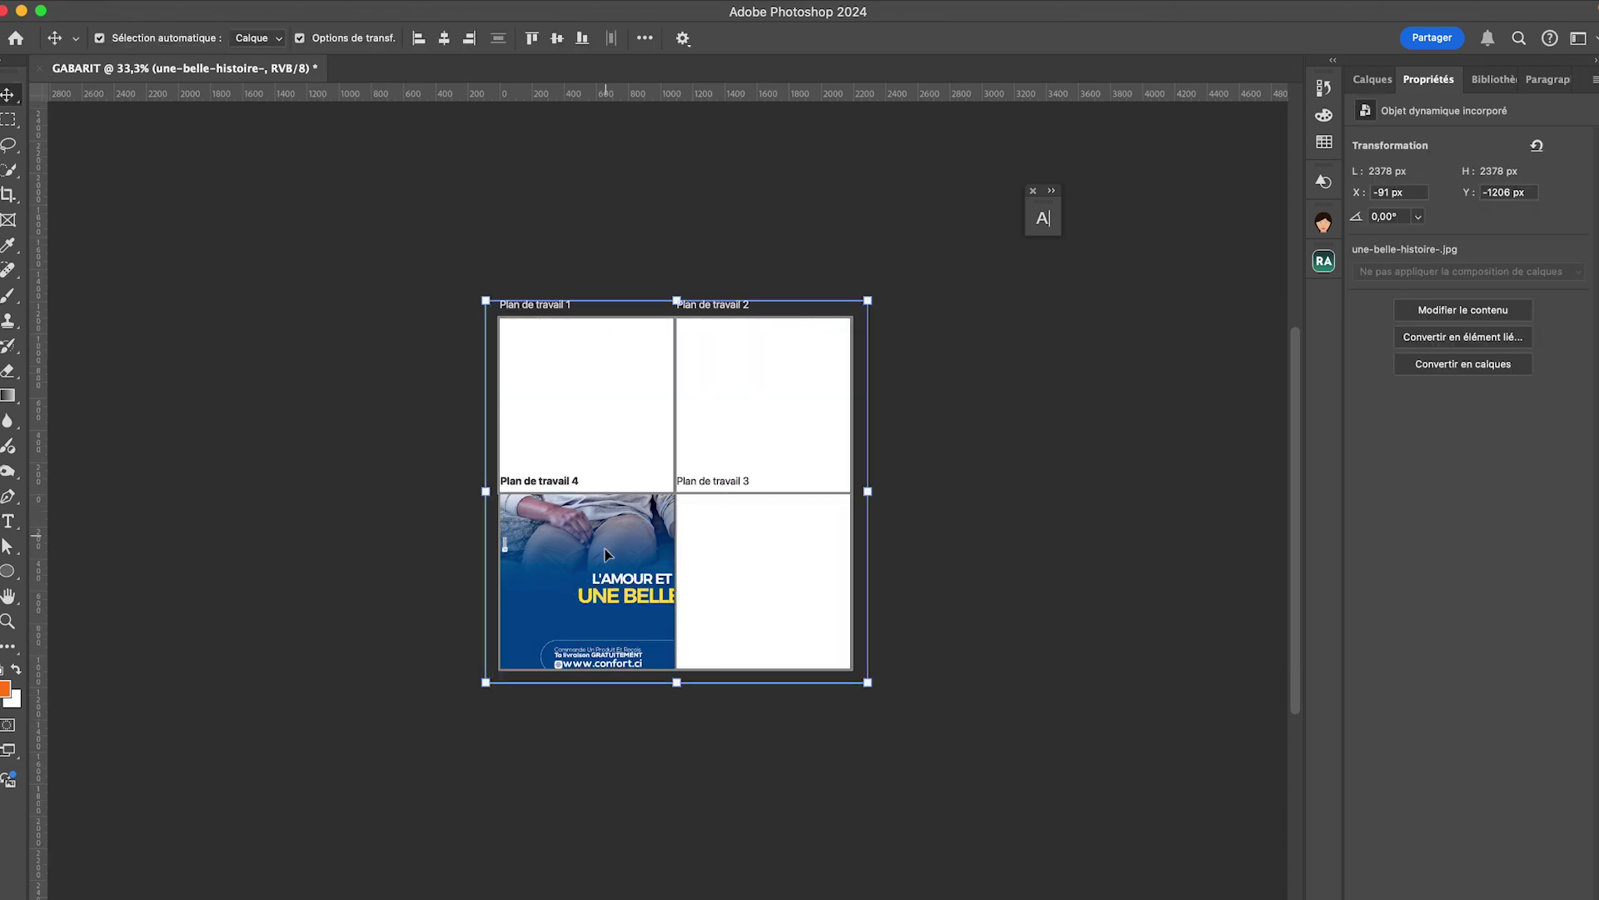